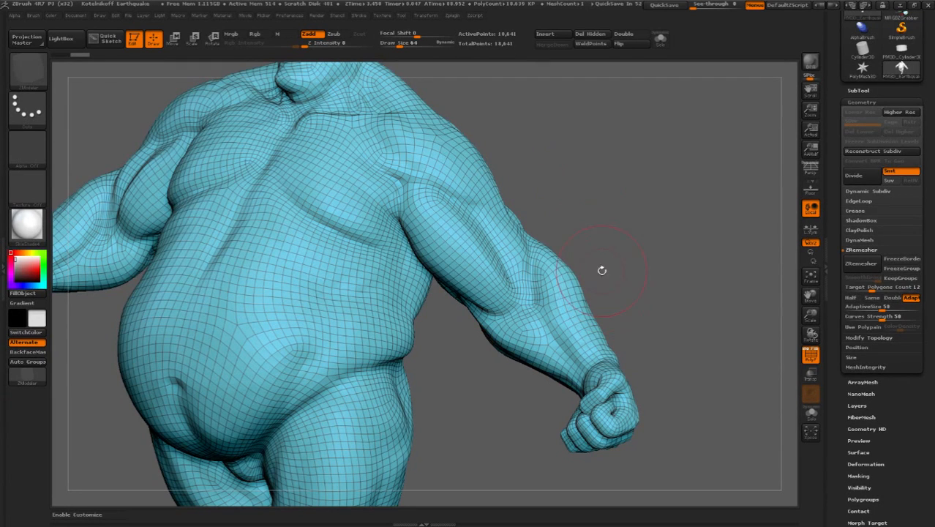
Look over the full character body mesh and the two-colour polygrouped cylinder
{"action": "left_click_drag", "start_coordinate": [596, 212], "coordinate": [586, 186]}
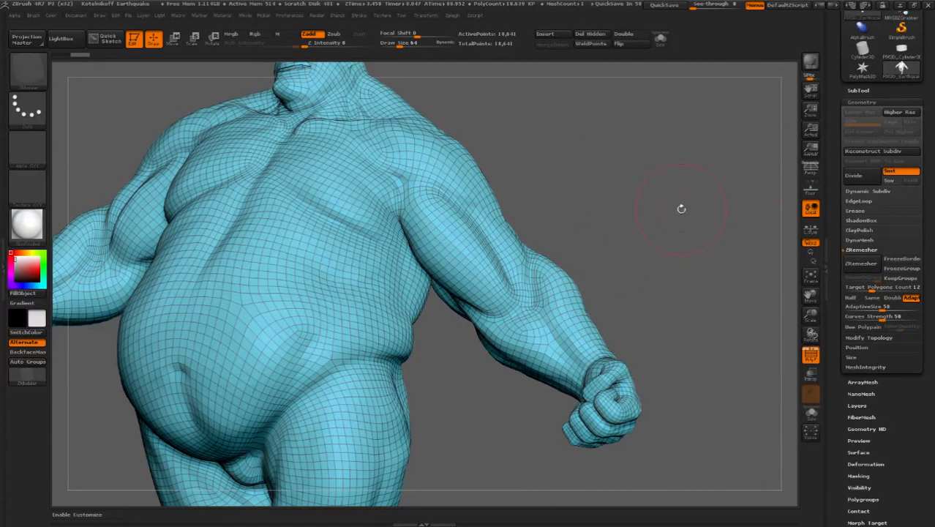
{"action": "left_click", "coordinate": [901, 50]}
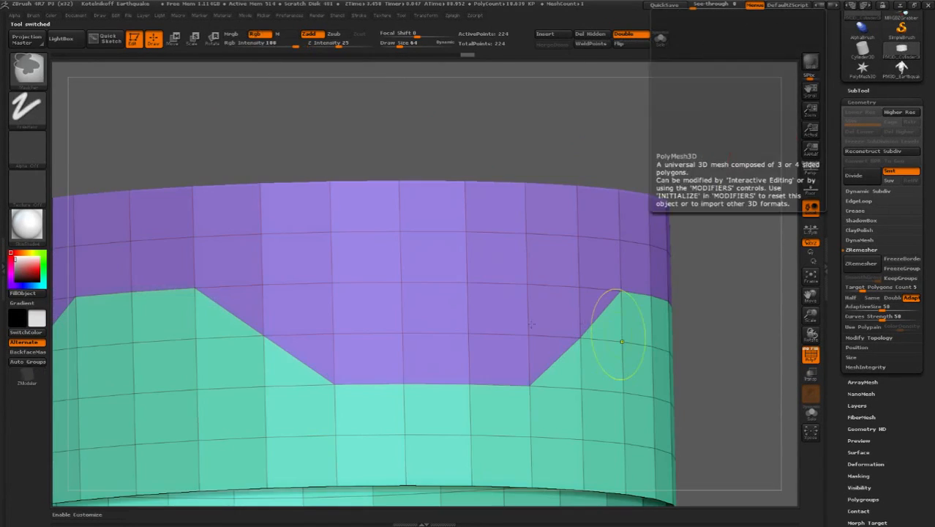
{"action": "mouse_move", "coordinate": [532, 323]}
{"action": "right_mouse_down", "text": "ctrl"}
{"action": "mouse_move", "coordinate": [554, 324]}
{"action": "mouse_move", "coordinate": [558, 373]}
{"action": "mouse_move", "coordinate": [607, 365]}
{"action": "mouse_move", "coordinate": [598, 414]}
{"action": "right_mouse_up", "text": "ctrl"}
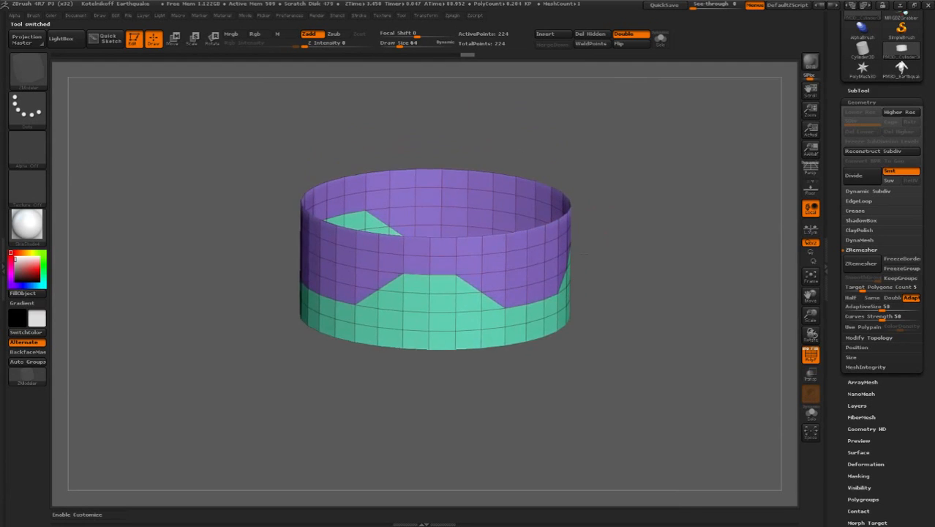
{"action": "right_click_drag", "start_coordinate": [578, 253], "coordinate": [553, 235]}
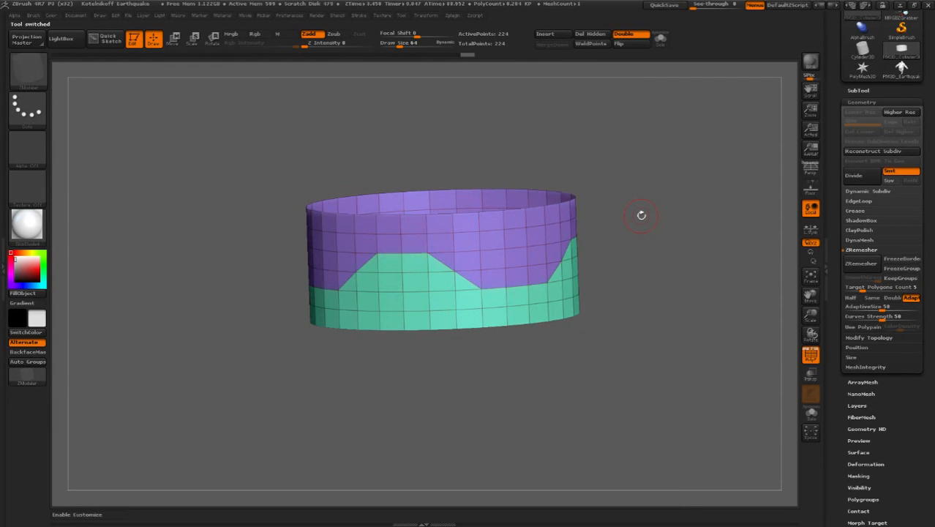
{"action": "left_click", "coordinate": [902, 69]}
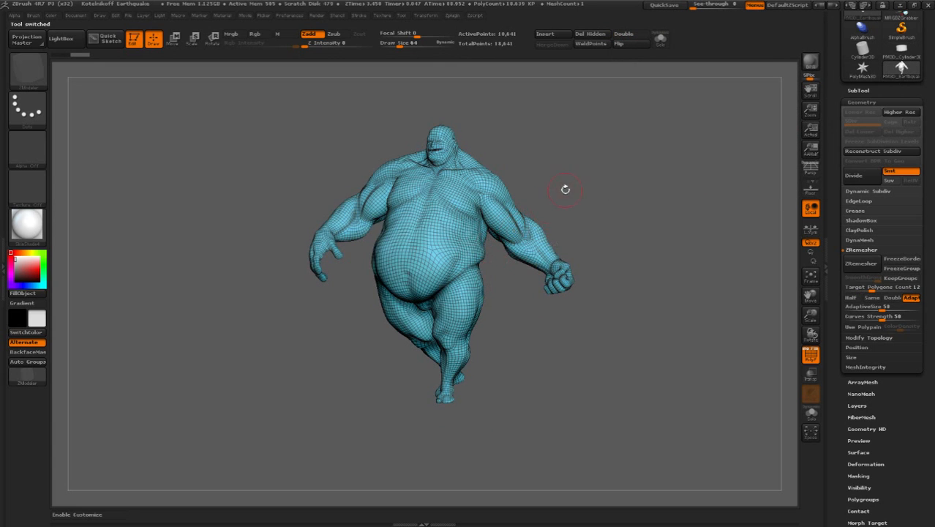
Isolate the character's clenched-fist arm with a lasso selection, hiding the rest of the body
{"action": "right_click_drag", "start_coordinate": [566, 190], "coordinate": [549, 190]}
{"action": "mouse_move", "coordinate": [549, 191]}
{"action": "right_mouse_down", "text": "ctrl"}
{"action": "mouse_move", "coordinate": [589, 179]}
{"action": "mouse_move", "coordinate": [566, 242]}
{"action": "right_mouse_up", "text": "ctrl"}
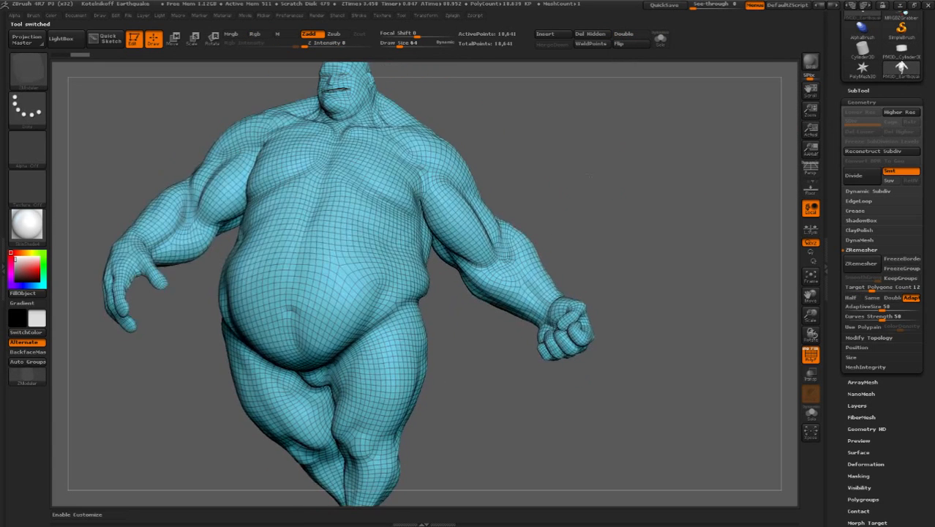
{"action": "right_click_drag", "start_coordinate": [569, 172], "coordinate": [565, 197], "text": "alt"}
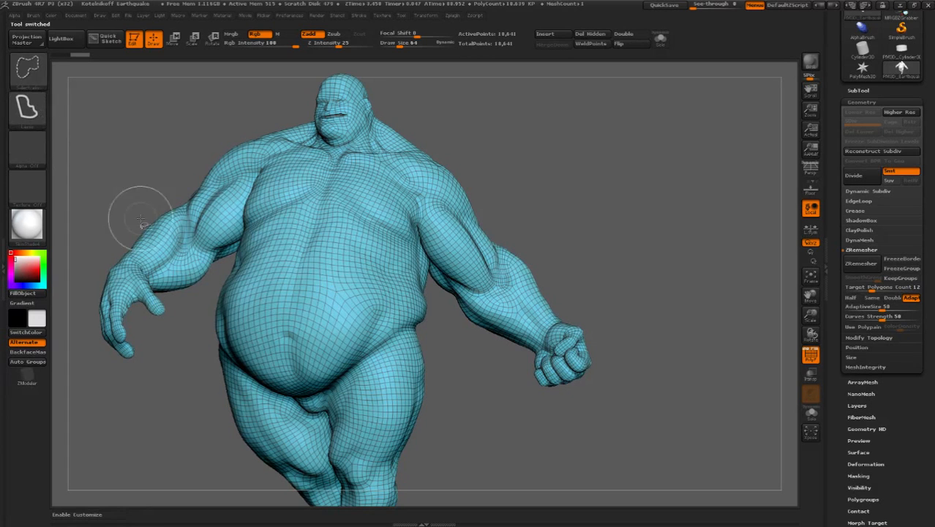
{"action": "mouse_move", "coordinate": [542, 177]}
{"action": "left_mouse_down", "text": "ctrl+shift"}
{"action": "mouse_move", "coordinate": [436, 256]}
{"action": "mouse_move", "coordinate": [630, 276]}
{"action": "left_mouse_up", "text": "ctrl+shift"}
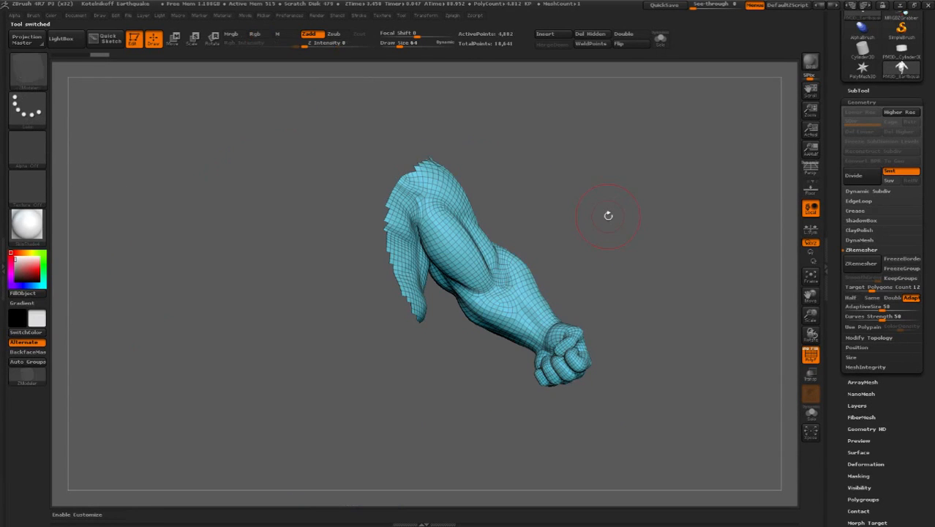
Hide the leftover chest and back polygons around the shoulder so mainly the arm stays visible
{"action": "mouse_move", "coordinate": [608, 213]}
{"action": "right_mouse_down"}
{"action": "mouse_move", "coordinate": [541, 218]}
{"action": "mouse_move", "coordinate": [574, 238]}
{"action": "mouse_move", "coordinate": [585, 275]}
{"action": "right_mouse_up"}
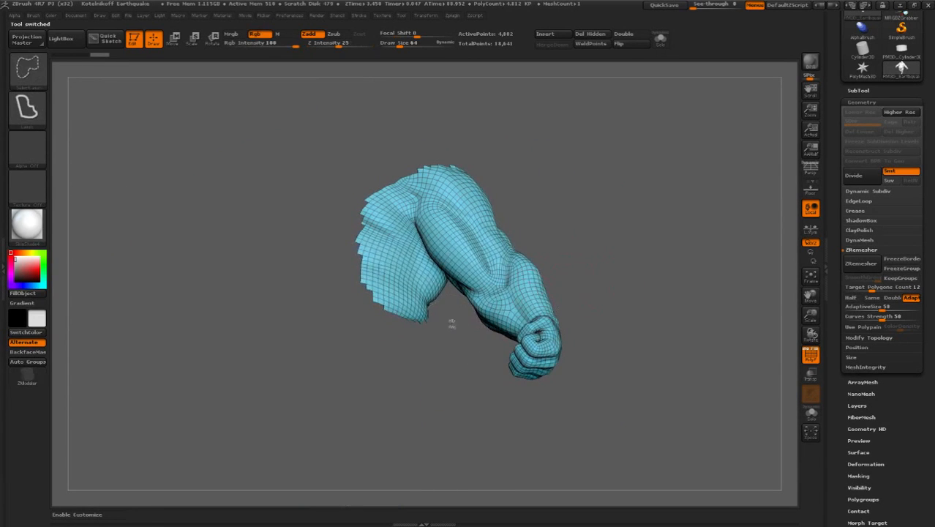
{"action": "left_click_drag", "start_coordinate": [451, 323], "coordinate": [443, 328], "text": "ctrl+alt+shift"}
{"action": "mouse_move", "coordinate": [613, 315]}
{"action": "right_mouse_down"}
{"action": "mouse_move", "coordinate": [538, 270]}
{"action": "mouse_move", "coordinate": [551, 268]}
{"action": "right_mouse_up"}
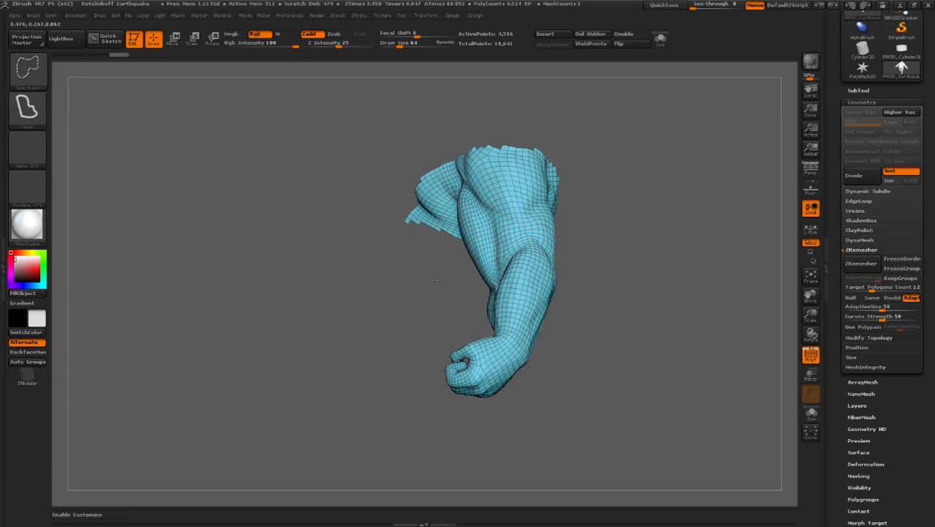
{"action": "left_click_drag", "start_coordinate": [439, 156], "coordinate": [331, 306], "text": "ctrl+alt+shift"}
{"action": "right_click_drag", "start_coordinate": [505, 282], "coordinate": [579, 233]}
{"action": "mouse_move", "coordinate": [579, 233]}
{"action": "right_mouse_down", "text": "ctrl"}
{"action": "mouse_move", "coordinate": [597, 249]}
{"action": "mouse_move", "coordinate": [561, 184]}
{"action": "mouse_move", "coordinate": [603, 161]}
{"action": "right_mouse_up", "text": "ctrl"}
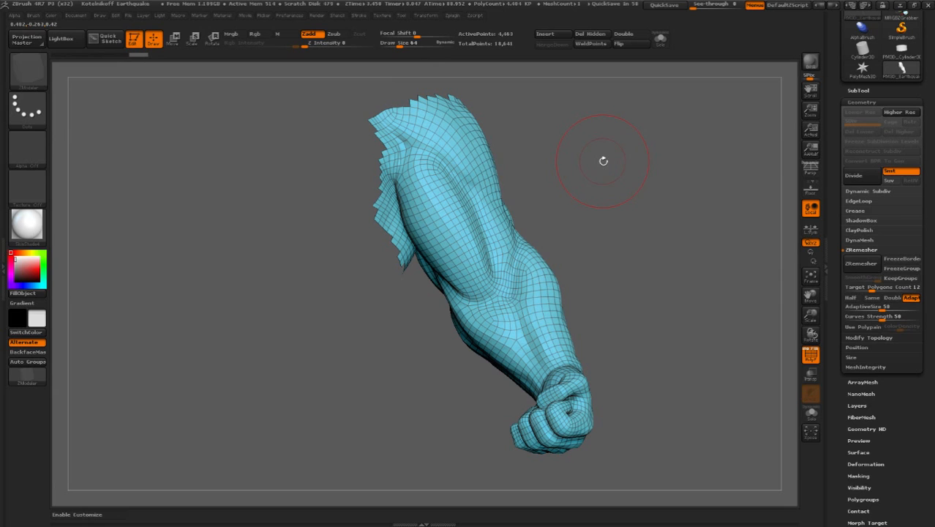
Show the arm's subtool list, switch to the polygrouped cylinder and examine it from several angles
{"action": "left_click", "coordinate": [871, 90]}
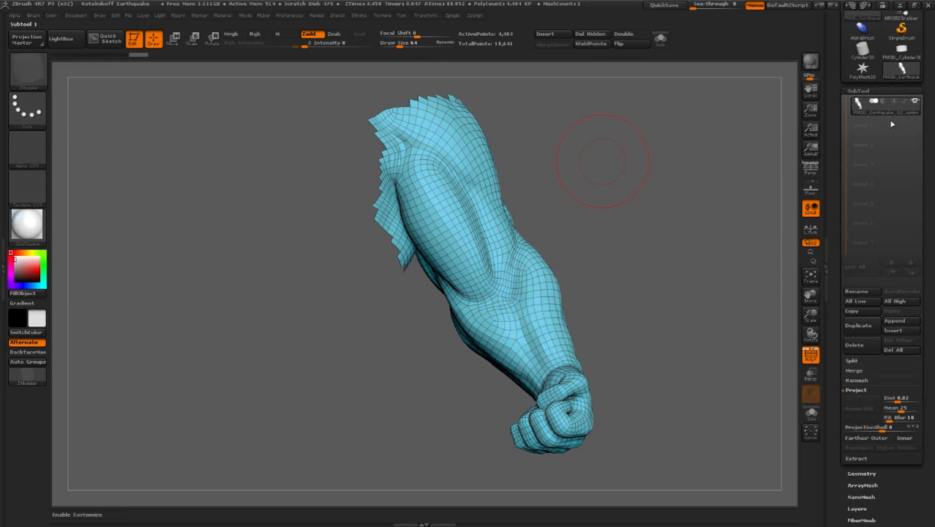
{"action": "left_click", "coordinate": [903, 326]}
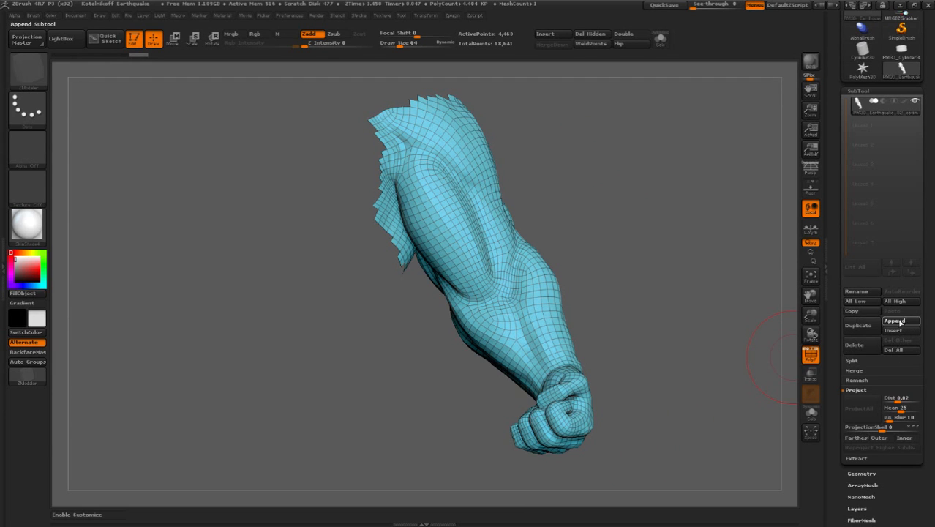
{"action": "left_click", "coordinate": [903, 51]}
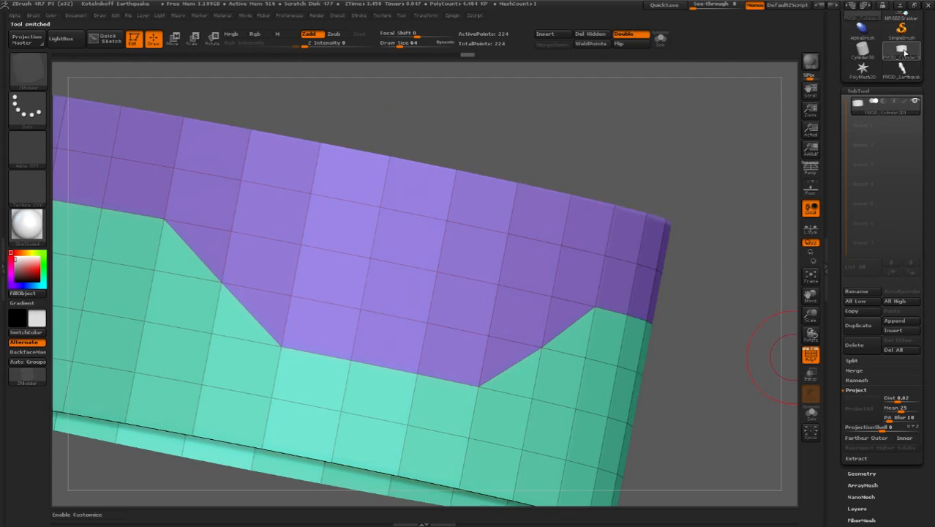
{"action": "key", "text": "f"}
{"action": "right_click_drag", "start_coordinate": [469, 240], "coordinate": [512, 239]}
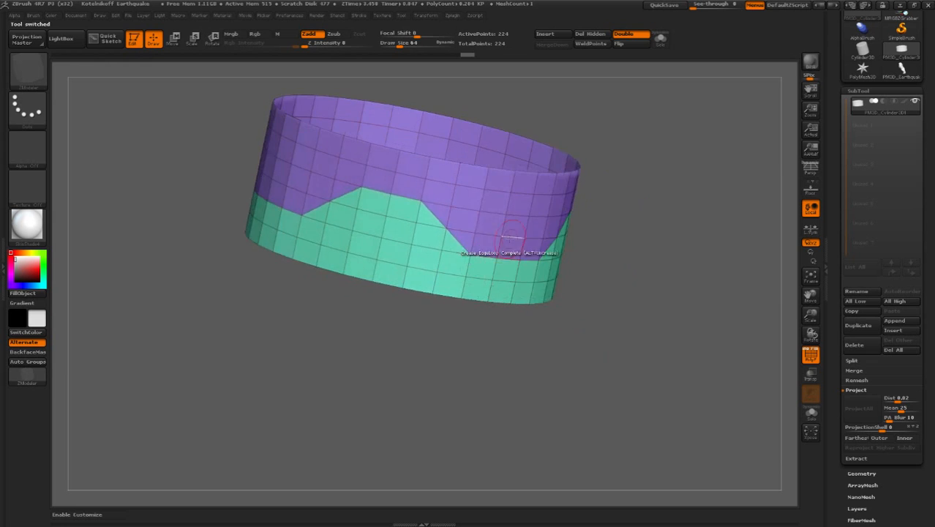
{"action": "right_click_drag", "start_coordinate": [518, 201], "coordinate": [552, 245], "text": "alt"}
{"action": "right_click_drag", "start_coordinate": [473, 339], "coordinate": [638, 221]}
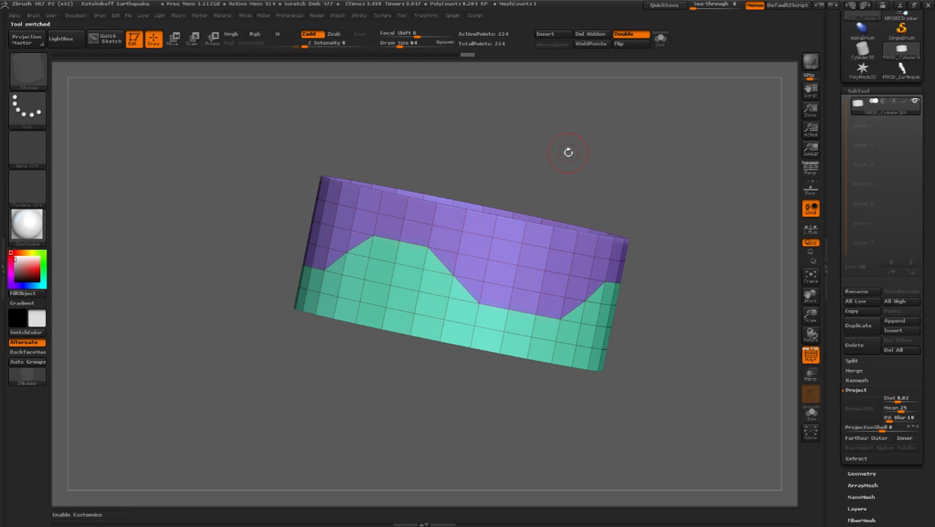
Set the ZModeler point action to Bridge with the Two Points target on the cylinder
{"action": "left_click", "coordinate": [25, 379]}
{"action": "left_click", "coordinate": [342, 282]}
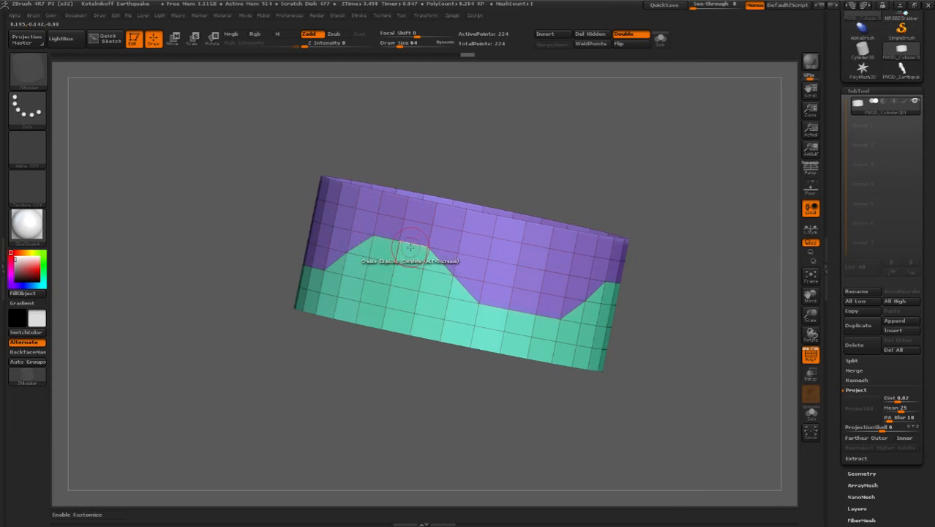
{"action": "key", "text": "space"}
{"action": "left_click", "coordinate": [350, 245]}
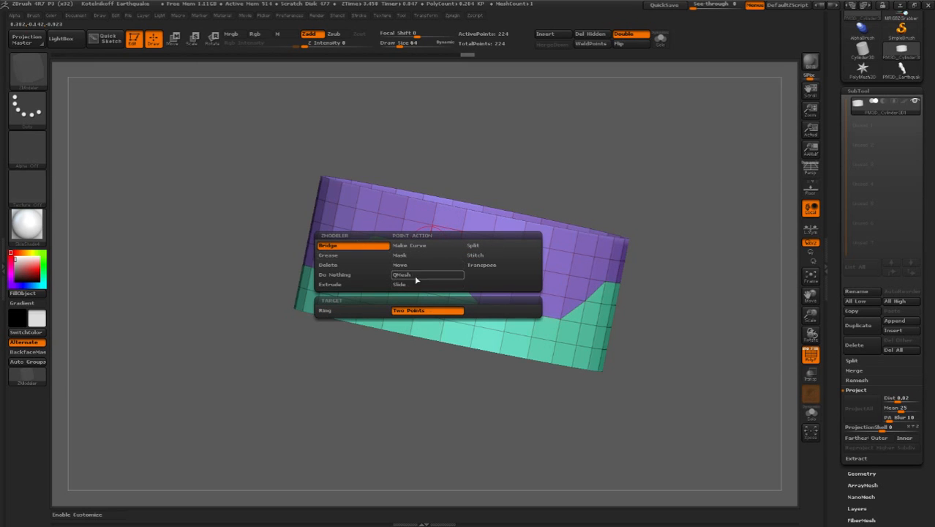
{"action": "left_click", "coordinate": [416, 308]}
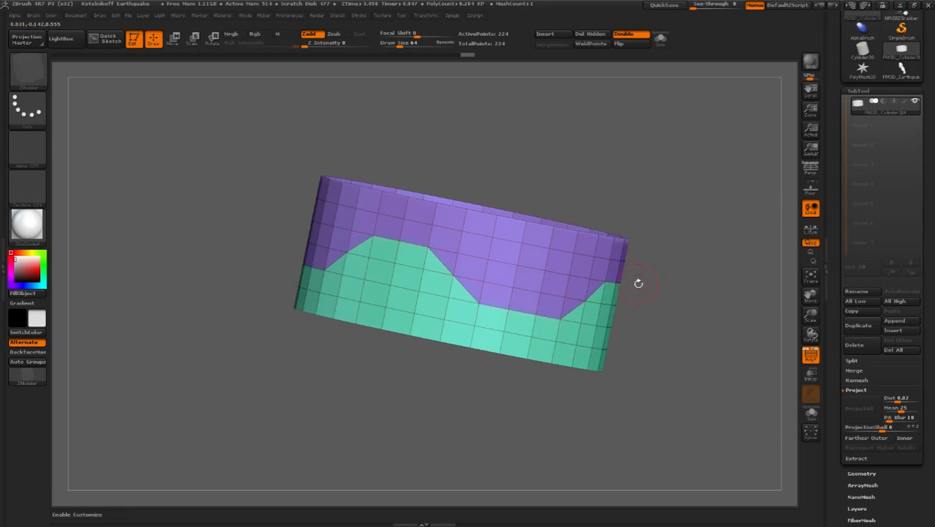
{"action": "left_click_drag", "start_coordinate": [639, 280], "coordinate": [558, 272]}
{"action": "left_click_drag", "start_coordinate": [400, 87], "coordinate": [546, 102]}
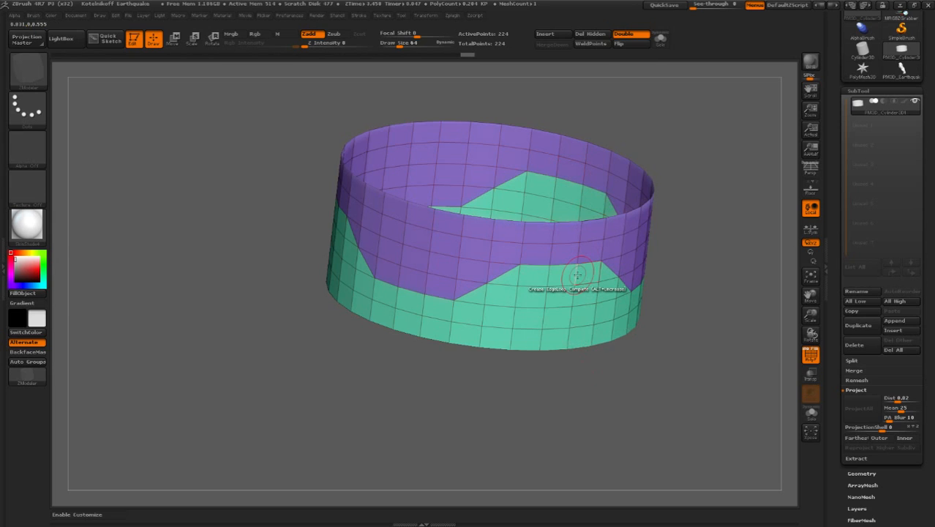
Return to the arm mesh and add the PM3D_Cylinder3D mesh to it as a second subtool
{"action": "left_click", "coordinate": [902, 68]}
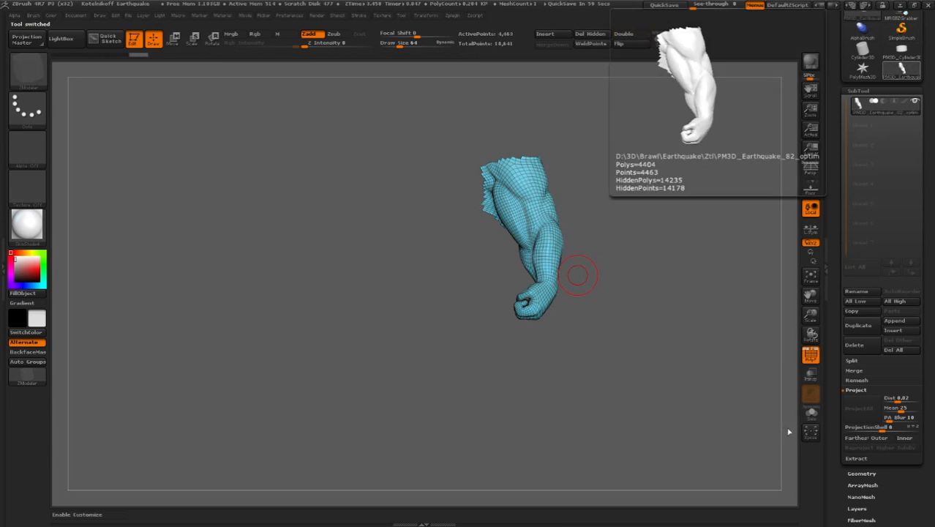
{"action": "left_click", "coordinate": [905, 322]}
{"action": "left_click", "coordinate": [905, 330]}
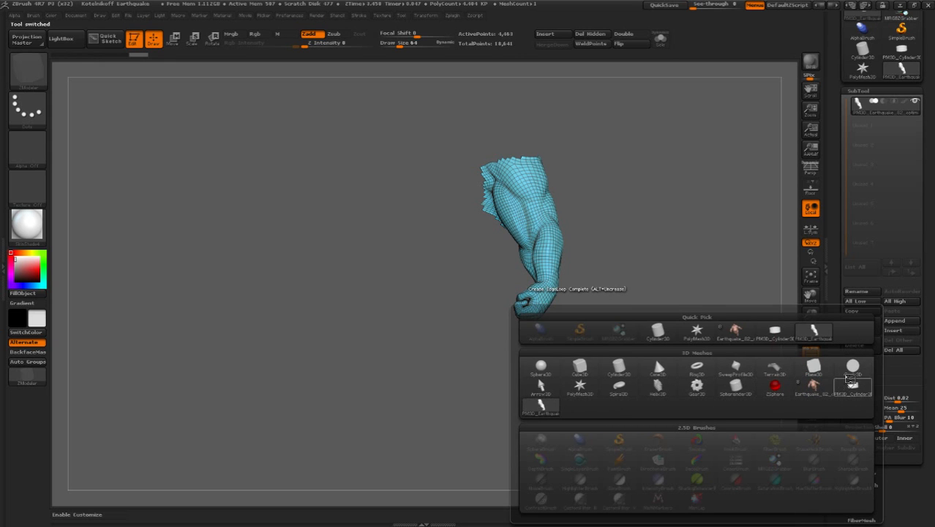
{"action": "left_click", "coordinate": [852, 385]}
{"action": "left_click_drag", "start_coordinate": [761, 285], "coordinate": [792, 126]}
{"action": "left_click_drag", "start_coordinate": [792, 126], "coordinate": [740, 175], "text": "alt"}
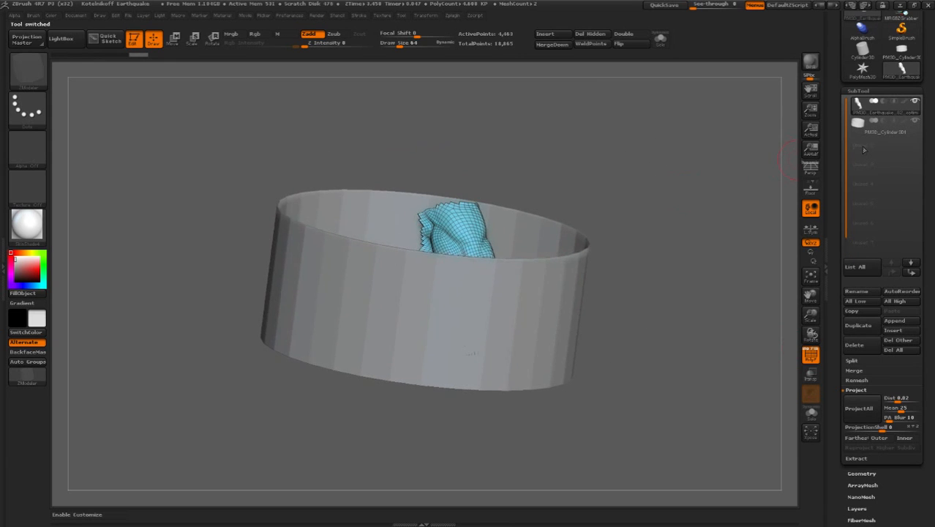
Select the cylinder subtool and scale it down to roughly the thickness of the arm
{"action": "left_click", "coordinate": [855, 132]}
{"action": "left_click", "coordinate": [193, 39]}
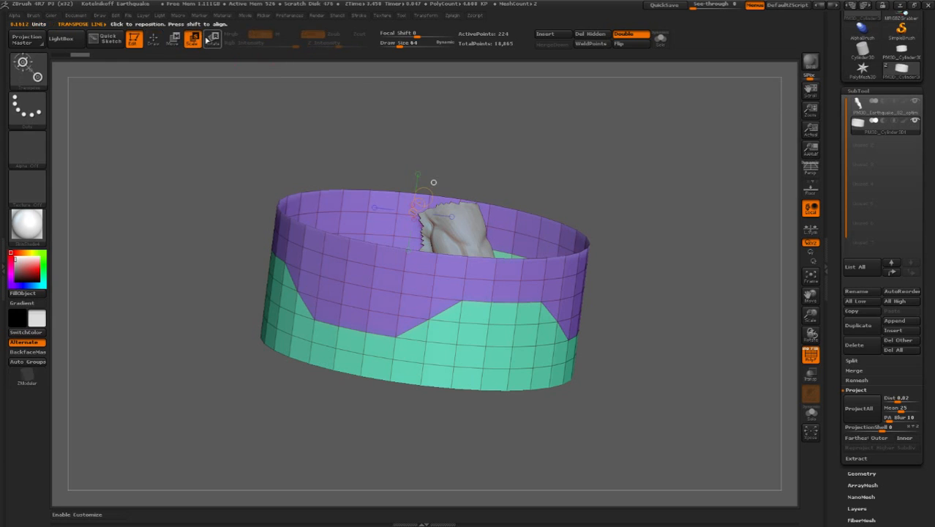
{"action": "left_click", "coordinate": [418, 292]}
{"action": "right_click_drag", "start_coordinate": [450, 309], "coordinate": [528, 264]}
{"action": "left_click_drag", "start_coordinate": [531, 262], "coordinate": [550, 244]}
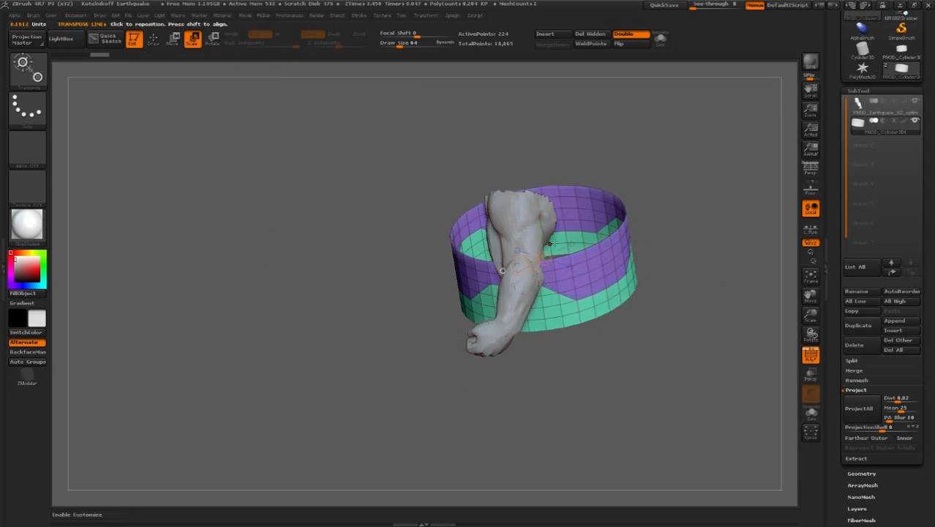
{"action": "right_click_drag", "start_coordinate": [554, 243], "coordinate": [524, 273]}
{"action": "left_click_drag", "start_coordinate": [399, 299], "coordinate": [467, 340]}
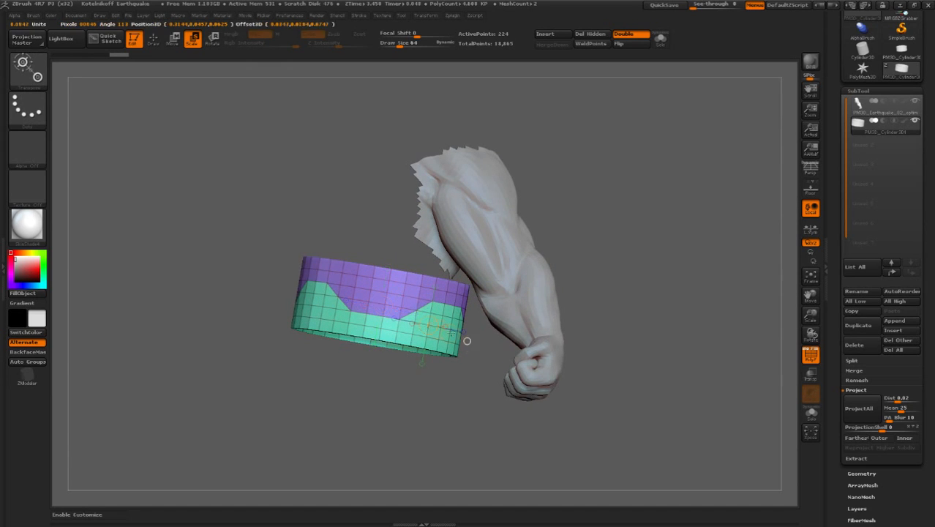
{"action": "left_click_drag", "start_coordinate": [556, 331], "coordinate": [543, 292]}
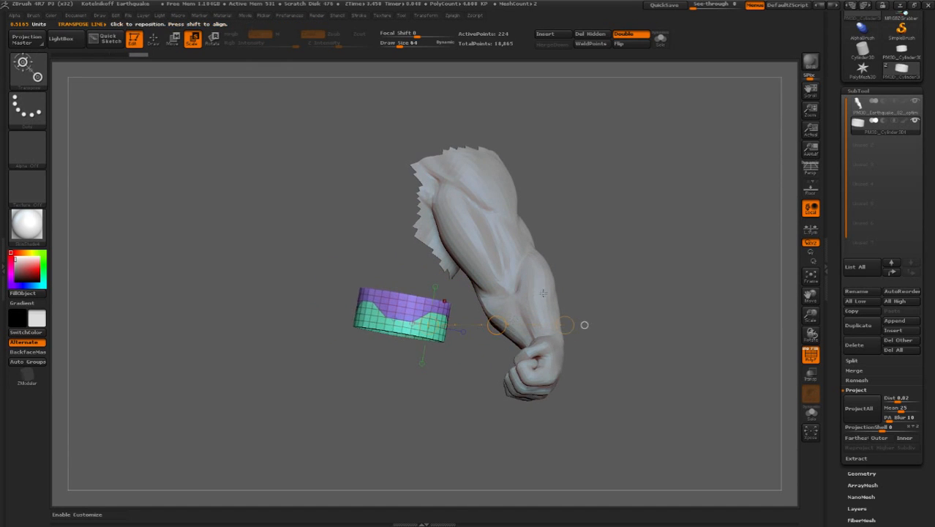
Rotate the cylinder to follow the arm's tilt and move it around the elbow area
{"action": "left_click_drag", "start_coordinate": [366, 307], "coordinate": [511, 368]}
{"action": "left_click_drag", "start_coordinate": [440, 338], "coordinate": [542, 301]}
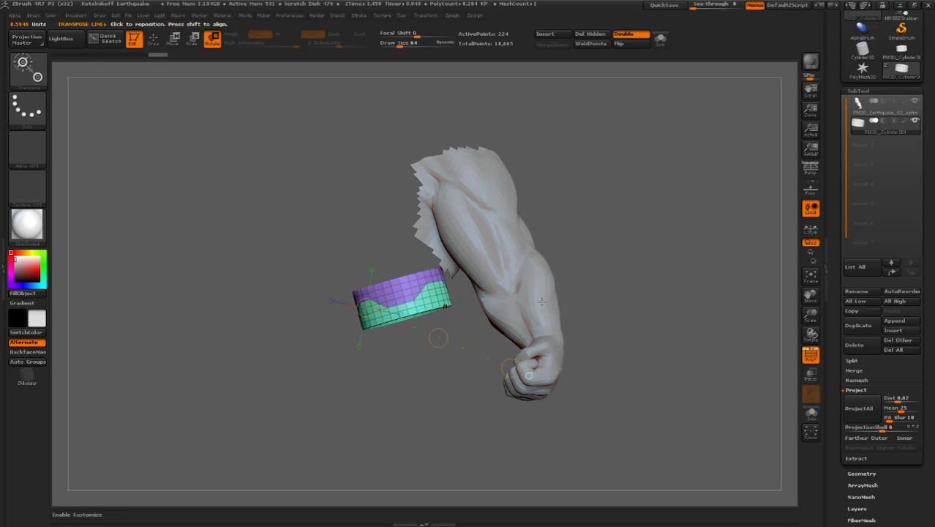
{"action": "left_click_drag", "start_coordinate": [440, 339], "coordinate": [551, 307]}
{"action": "left_click_drag", "start_coordinate": [635, 315], "coordinate": [541, 309]}
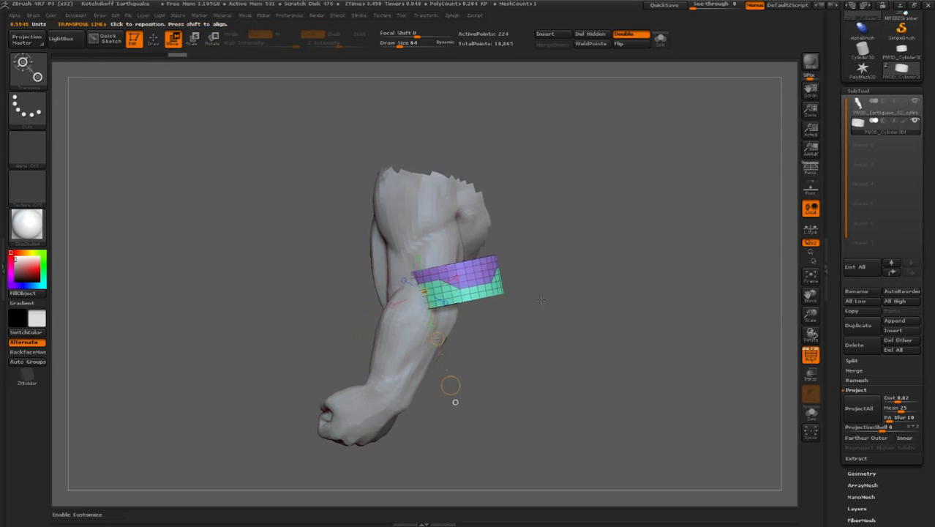
{"action": "left_click_drag", "start_coordinate": [462, 291], "coordinate": [587, 289]}
{"action": "left_click_drag", "start_coordinate": [524, 289], "coordinate": [481, 293]}
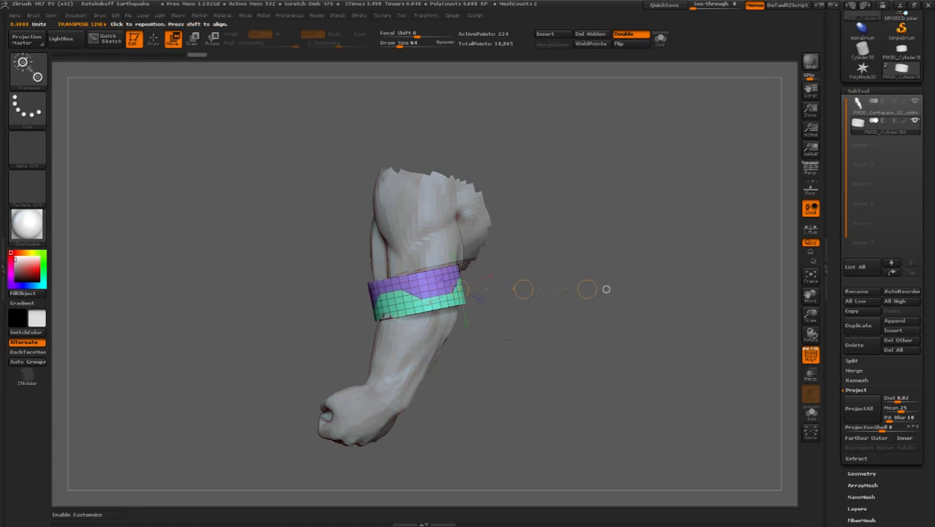
Undo the trial adjustment of the cylinder and rotate it to match the arm's angle at the elbow
{"action": "left_click_drag", "start_coordinate": [531, 314], "coordinate": [618, 293]}
{"action": "right_click_drag", "start_coordinate": [633, 312], "coordinate": [520, 298], "text": "alt"}
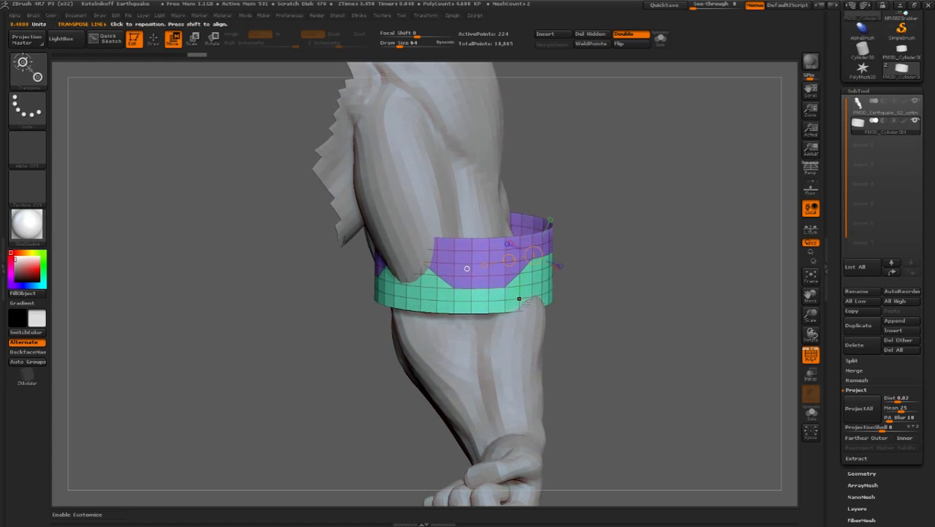
{"action": "left_click_drag", "start_coordinate": [419, 271], "coordinate": [600, 238]}
{"action": "key", "text": "ctrl+z"}
{"action": "mouse_move", "coordinate": [684, 324]}
{"action": "left_mouse_down"}
{"action": "mouse_move", "coordinate": [601, 305]}
{"action": "mouse_move", "coordinate": [567, 326]}
{"action": "mouse_move", "coordinate": [622, 311]}
{"action": "left_mouse_up"}
{"action": "mouse_move", "coordinate": [432, 251]}
{"action": "left_mouse_down"}
{"action": "mouse_move", "coordinate": [660, 254]}
{"action": "mouse_move", "coordinate": [653, 303]}
{"action": "mouse_move", "coordinate": [663, 278]}
{"action": "mouse_move", "coordinate": [647, 314]}
{"action": "left_mouse_up"}
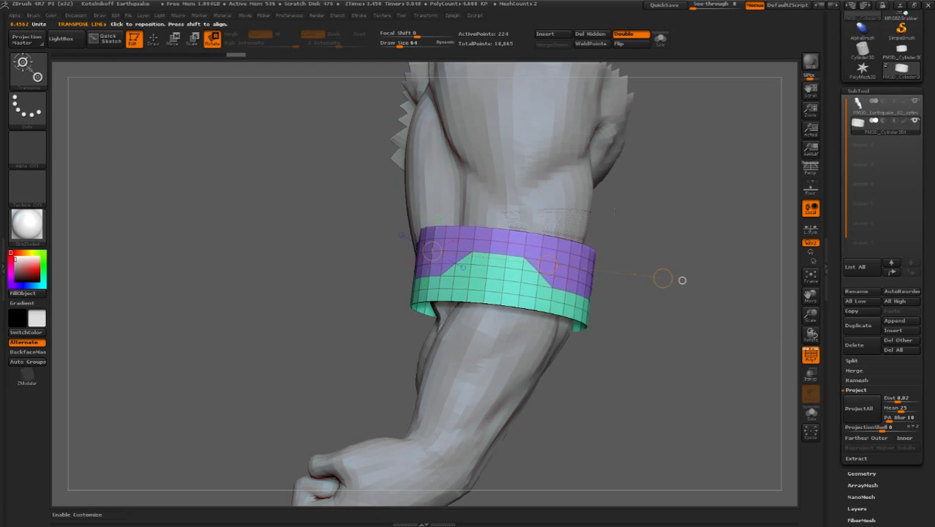
{"action": "left_click_drag", "start_coordinate": [683, 279], "coordinate": [641, 297]}
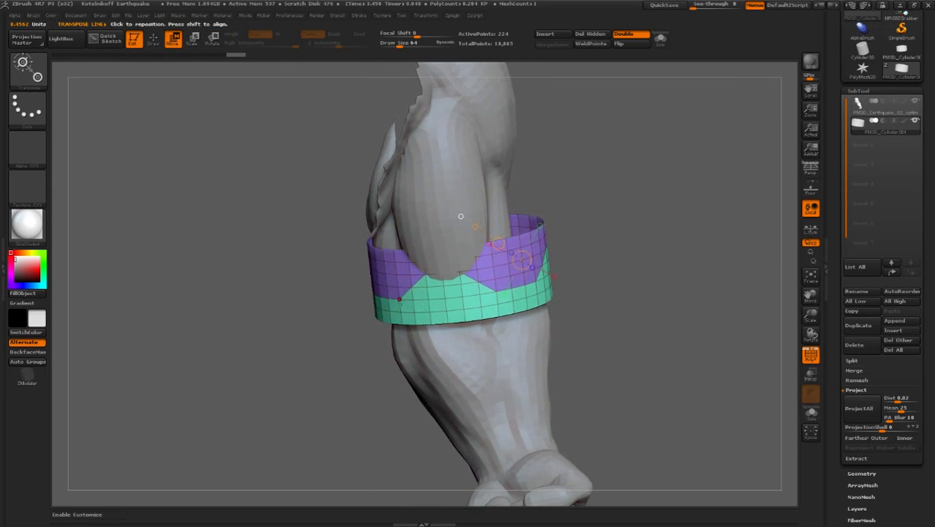
Move the cylinder so it encircles the arm more evenly just below the biceps
{"action": "left_click_drag", "start_coordinate": [524, 299], "coordinate": [518, 330]}
{"action": "left_click_drag", "start_coordinate": [646, 313], "coordinate": [638, 290]}
{"action": "left_click_drag", "start_coordinate": [539, 218], "coordinate": [380, 330]}
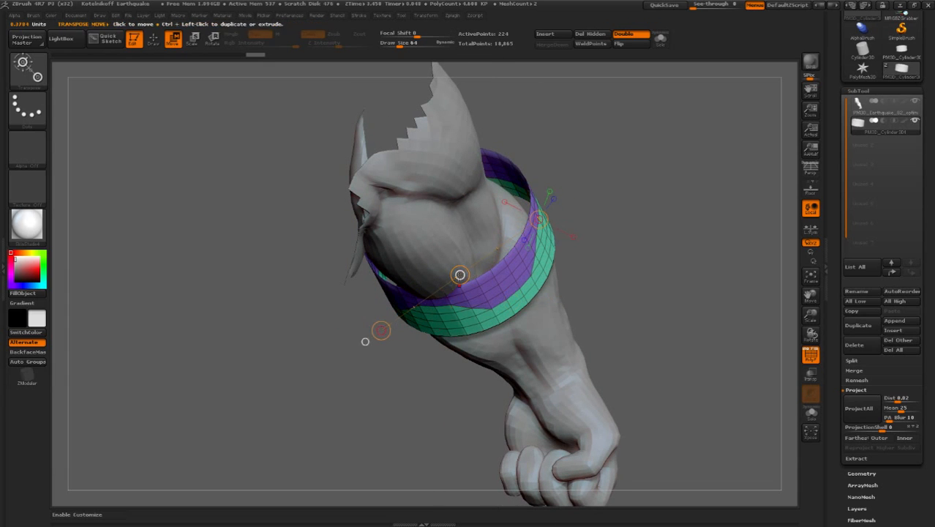
{"action": "left_click_drag", "start_coordinate": [460, 275], "coordinate": [450, 283]}
{"action": "mouse_move", "coordinate": [538, 179]}
{"action": "left_mouse_down"}
{"action": "mouse_move", "coordinate": [584, 192]}
{"action": "mouse_move", "coordinate": [545, 174]}
{"action": "left_mouse_up"}
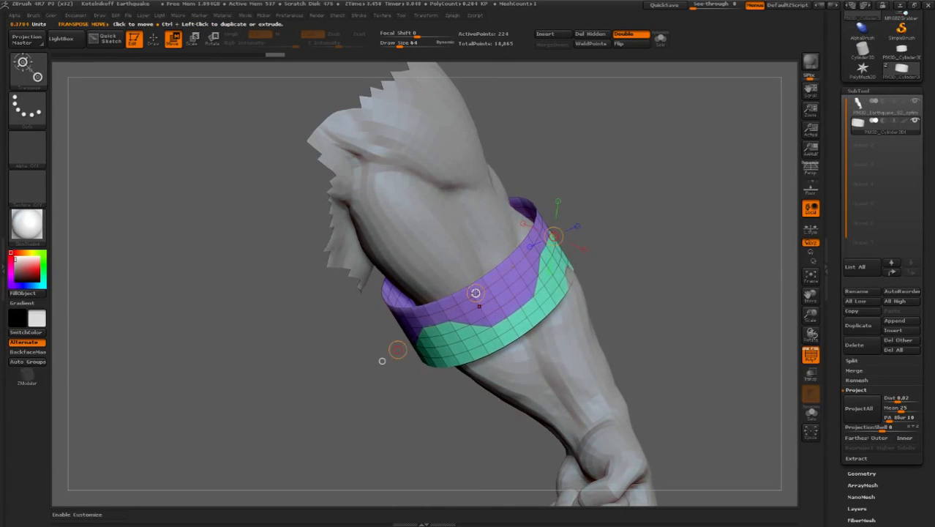
Project the cylinder onto the arm's surface with a projection distance of 1
{"action": "left_click_drag", "start_coordinate": [477, 297], "coordinate": [488, 294]}
{"action": "left_click_drag", "start_coordinate": [382, 360], "coordinate": [332, 363]}
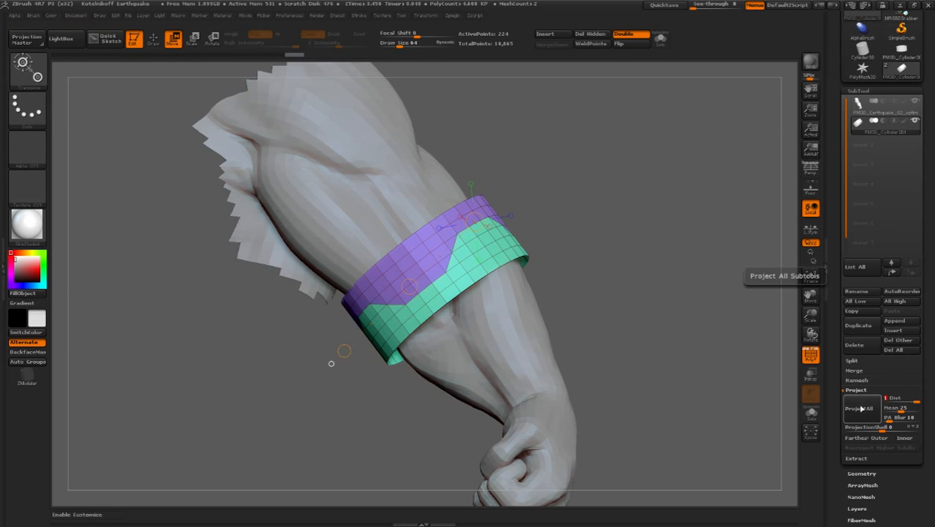
{"action": "left_click", "coordinate": [861, 408]}
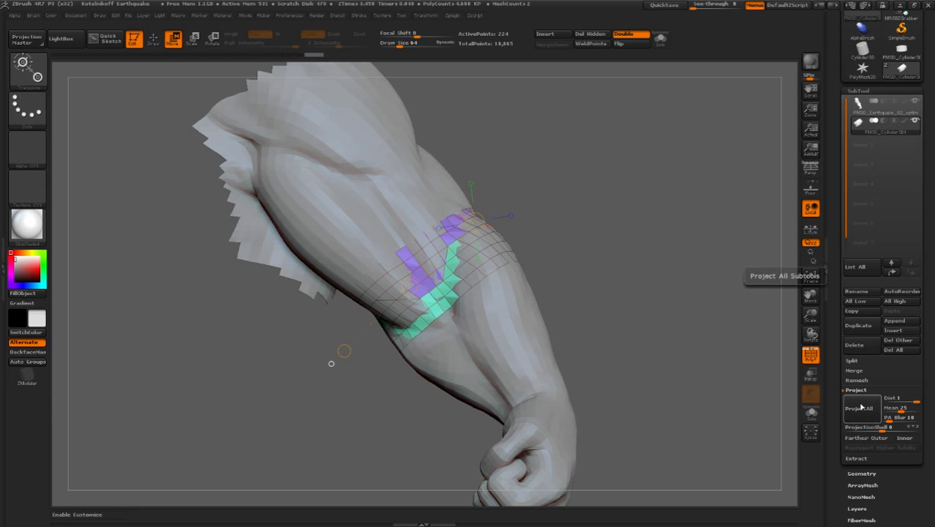
Separate the subtools with Xpose and examine the projected band's shape from several angles
{"action": "left_click", "coordinate": [811, 421]}
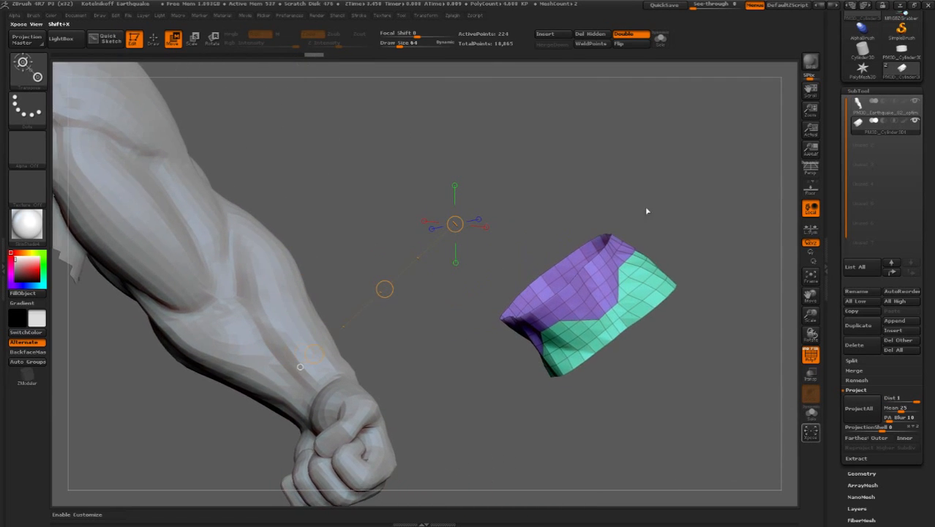
{"action": "left_click_drag", "start_coordinate": [300, 367], "coordinate": [639, 264]}
{"action": "left_click_drag", "start_coordinate": [697, 259], "coordinate": [546, 322]}
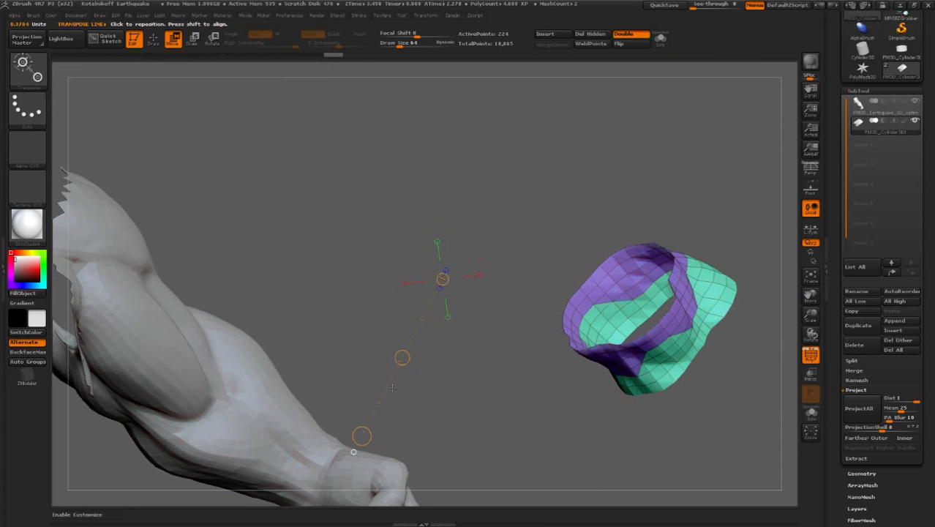
{"action": "right_click_drag", "start_coordinate": [562, 344], "coordinate": [557, 296], "text": "ctrl"}
{"action": "left_click_drag", "start_coordinate": [557, 296], "coordinate": [499, 244], "text": "alt"}
{"action": "left_click_drag", "start_coordinate": [616, 183], "coordinate": [627, 153]}
{"action": "right_click_drag", "start_coordinate": [626, 153], "coordinate": [658, 208], "text": "ctrl"}
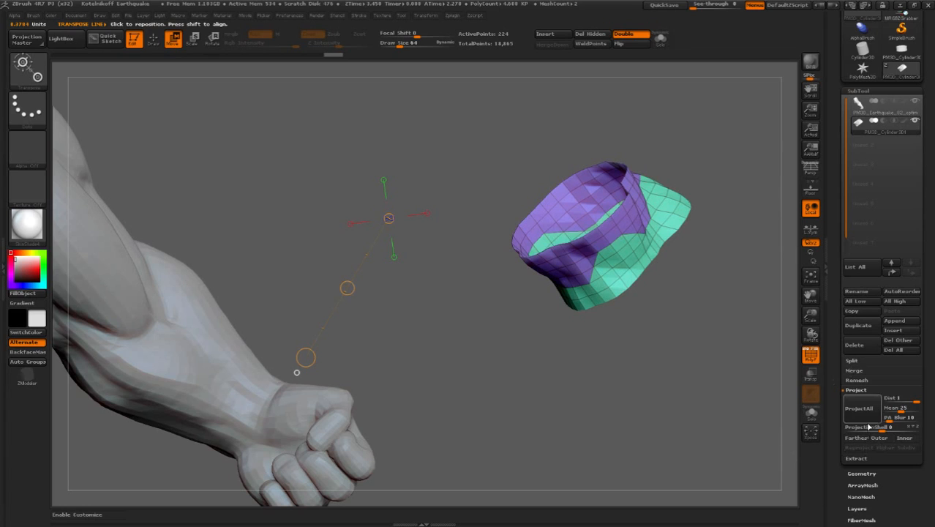
Subdivide the band once with smoothing off and delete its lower subdivision level
{"action": "left_click", "coordinate": [871, 473]}
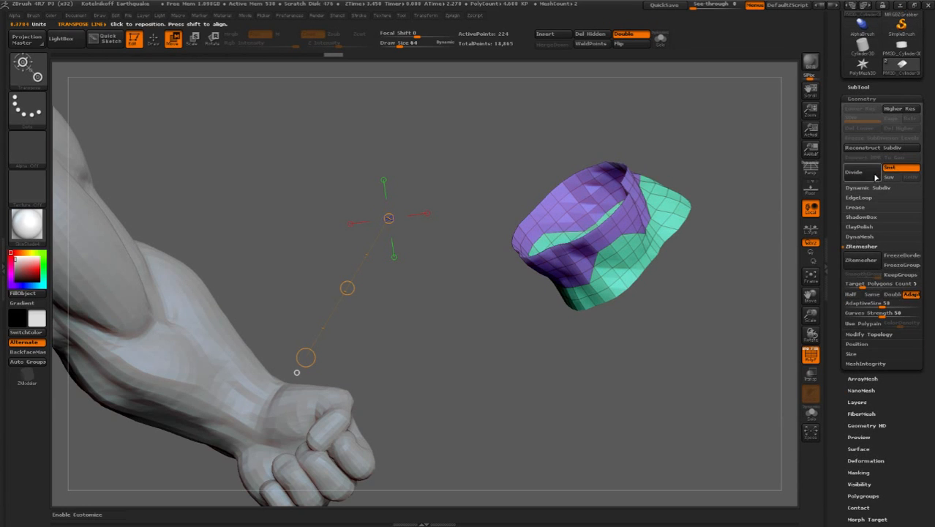
{"action": "left_click", "coordinate": [866, 174]}
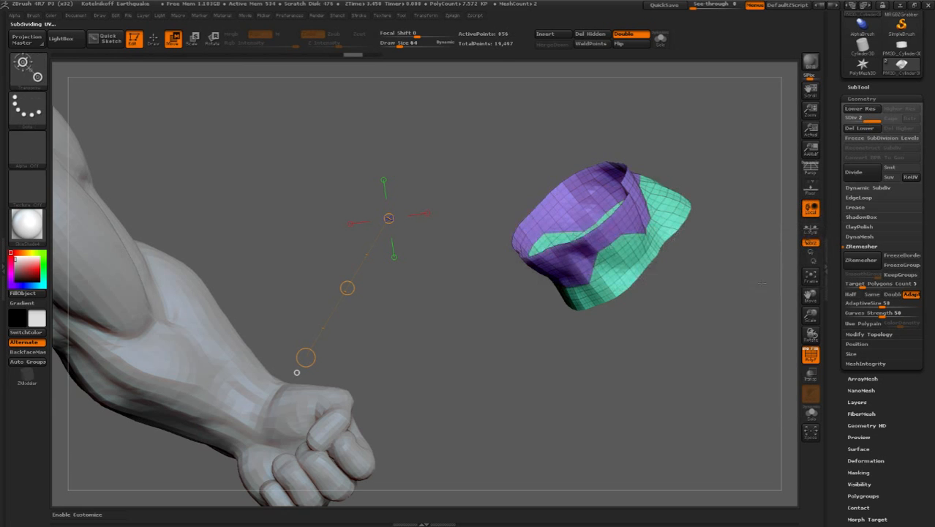
{"action": "left_click", "coordinate": [861, 129]}
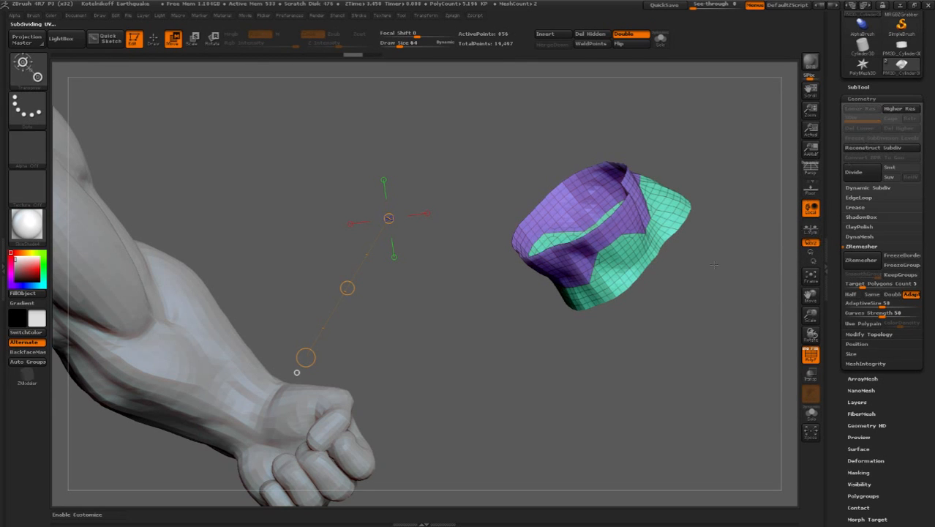
{"action": "left_click_drag", "start_coordinate": [657, 322], "coordinate": [747, 328]}
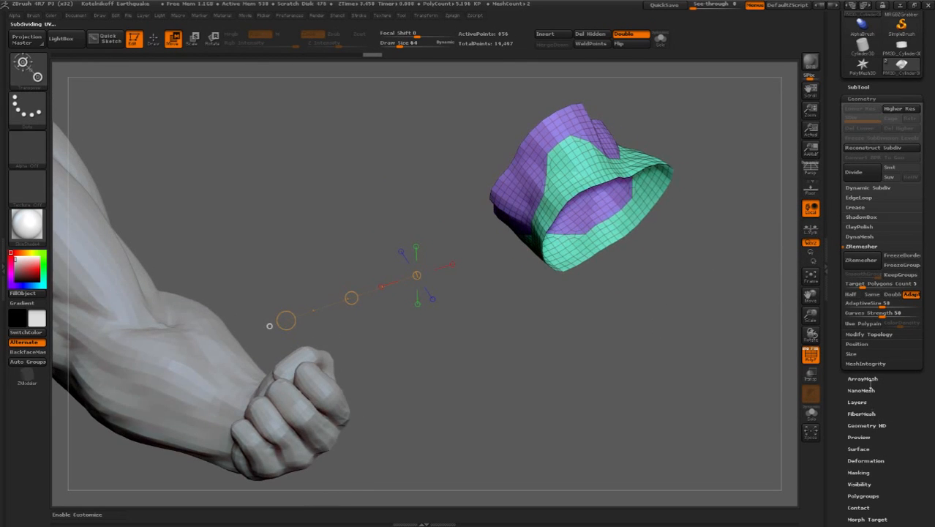
Return the exploded subtools to their places and project the denser band onto the arm again
{"action": "left_click", "coordinate": [812, 414]}
{"action": "left_click", "coordinate": [813, 422]}
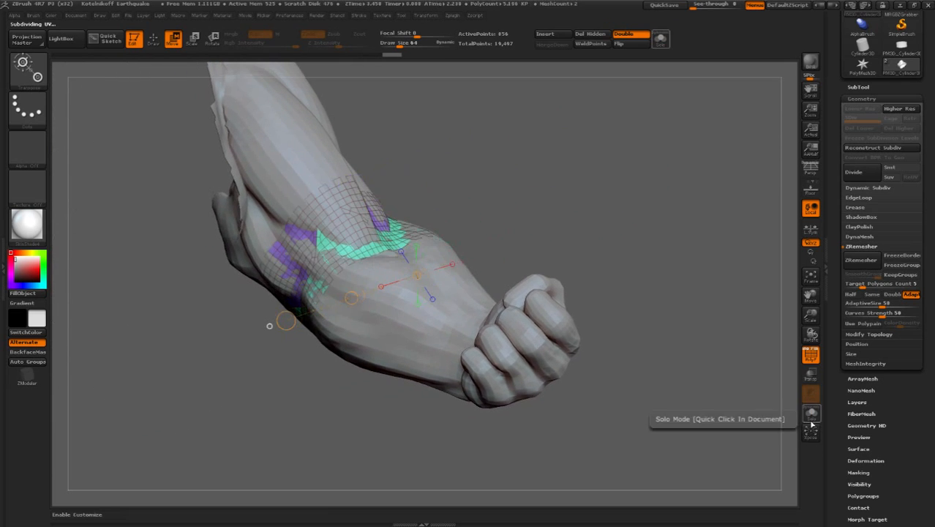
{"action": "left_click", "coordinate": [890, 86]}
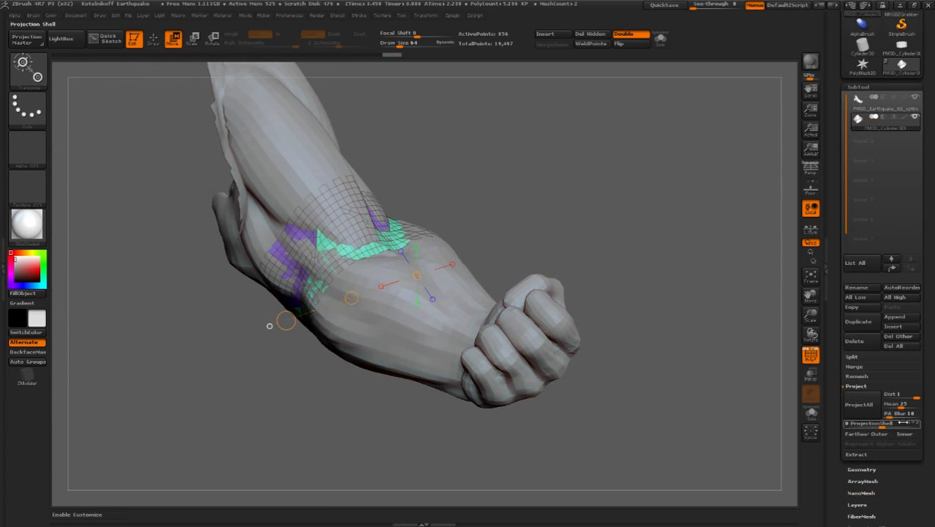
{"action": "left_click", "coordinate": [860, 407]}
{"action": "left_click_drag", "start_coordinate": [753, 381], "coordinate": [699, 383]}
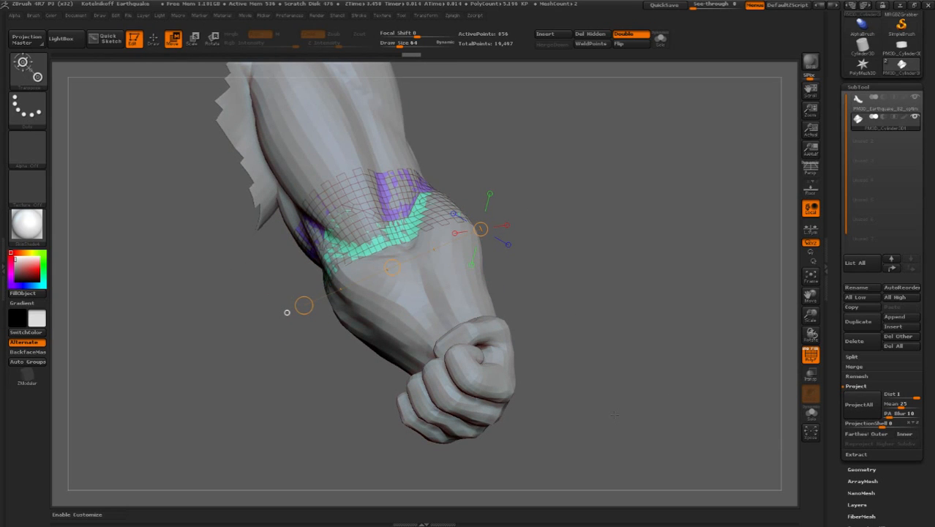
{"action": "left_click_drag", "start_coordinate": [287, 313], "coordinate": [351, 358]}
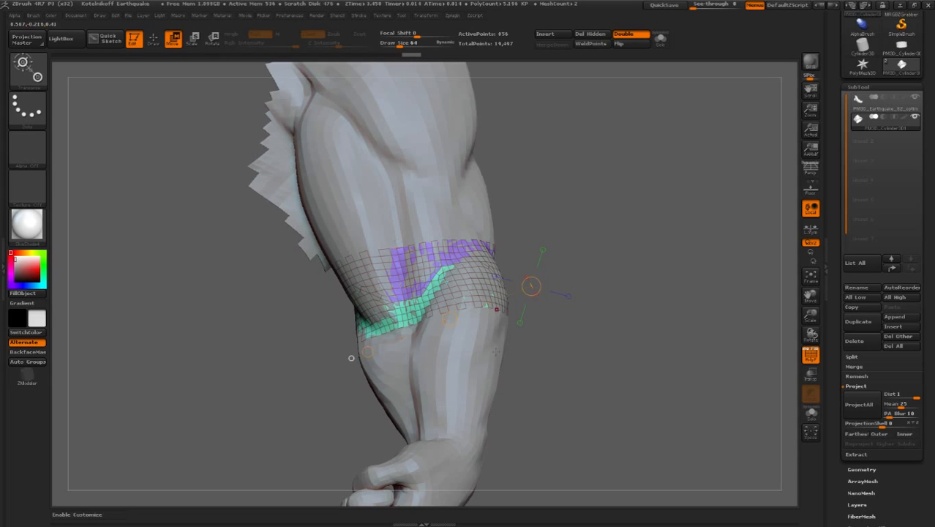
{"action": "mouse_move", "coordinate": [496, 352]}
{"action": "right_mouse_down"}
{"action": "mouse_move", "coordinate": [479, 358]}
{"action": "mouse_move", "coordinate": [489, 388]}
{"action": "right_mouse_up"}
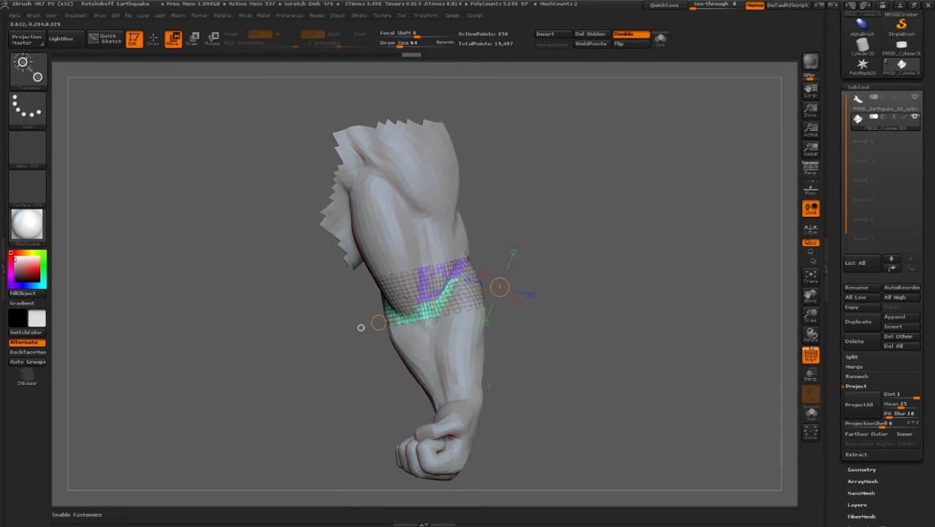
Select the arm subtool, split off its hidden body polygons as a separate subtool and hide that body subtool
{"action": "left_click", "coordinate": [860, 106]}
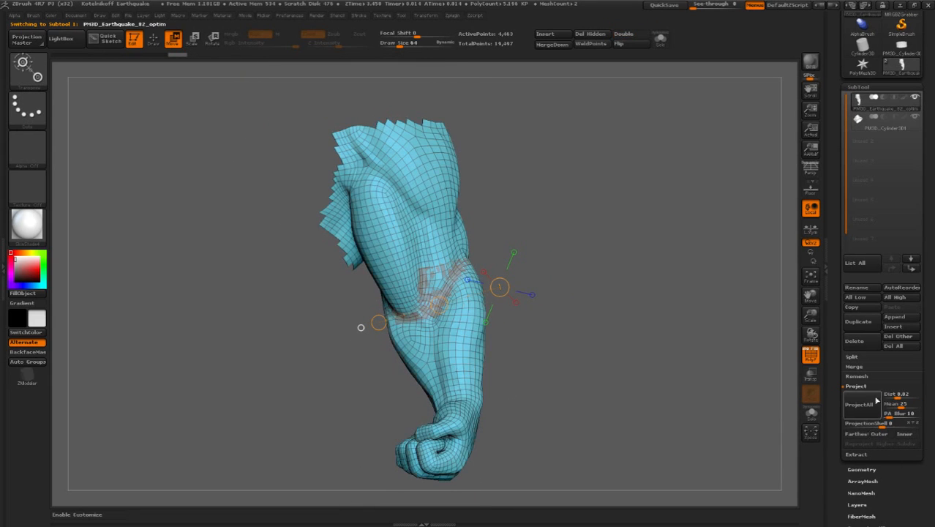
{"action": "left_click", "coordinate": [880, 357]}
{"action": "left_click", "coordinate": [873, 367]}
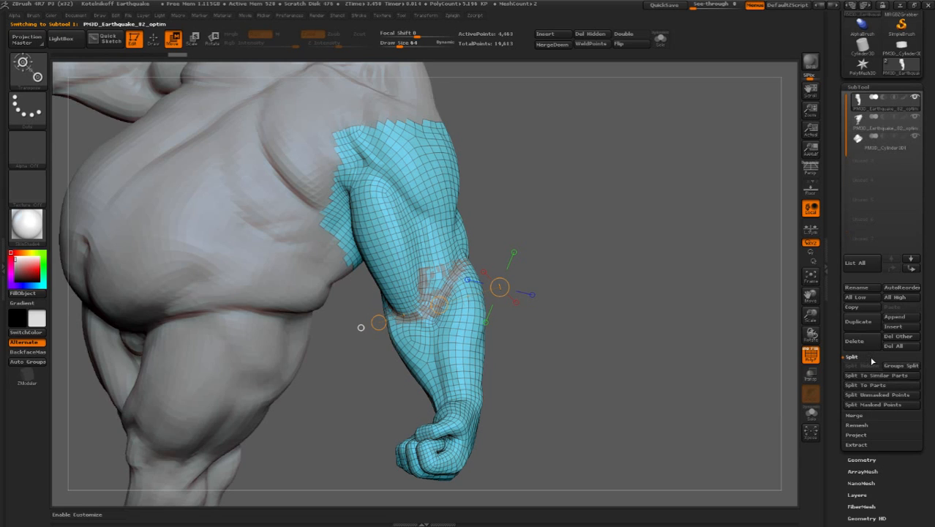
{"action": "left_click", "coordinate": [915, 118]}
Set the draw size to 191 and lasso-hide the arm polygons overlapped by the band around the elbow
{"action": "left_click_drag", "start_coordinate": [591, 399], "coordinate": [410, 373]}
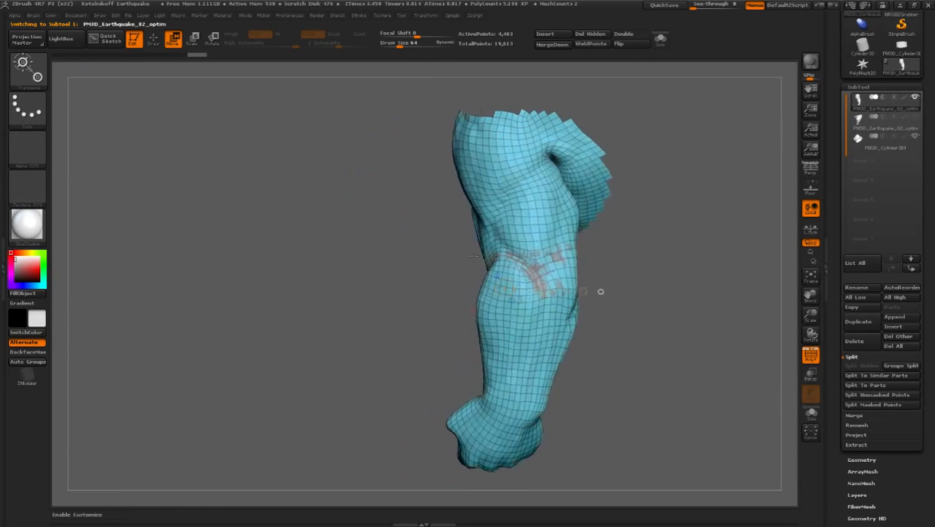
{"action": "left_click_drag", "start_coordinate": [600, 291], "coordinate": [318, 338]}
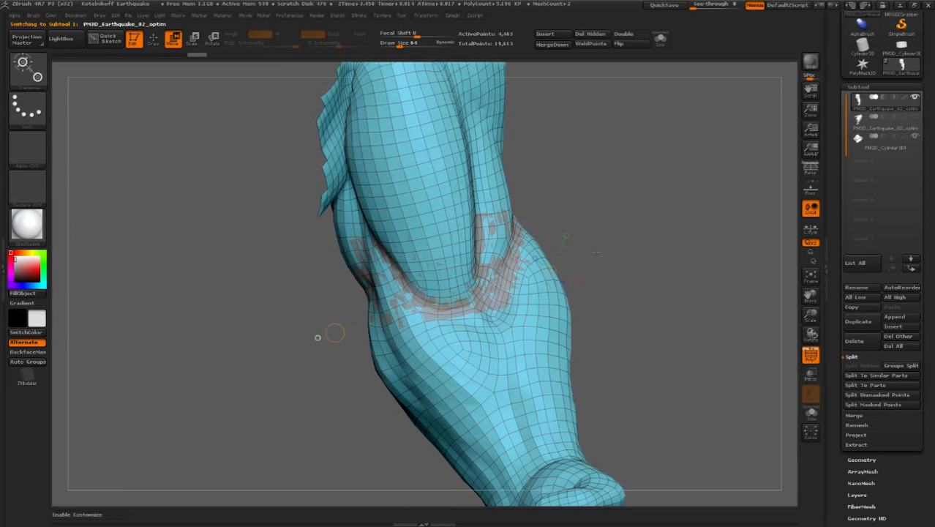
{"action": "left_click_drag", "start_coordinate": [597, 252], "coordinate": [560, 257]}
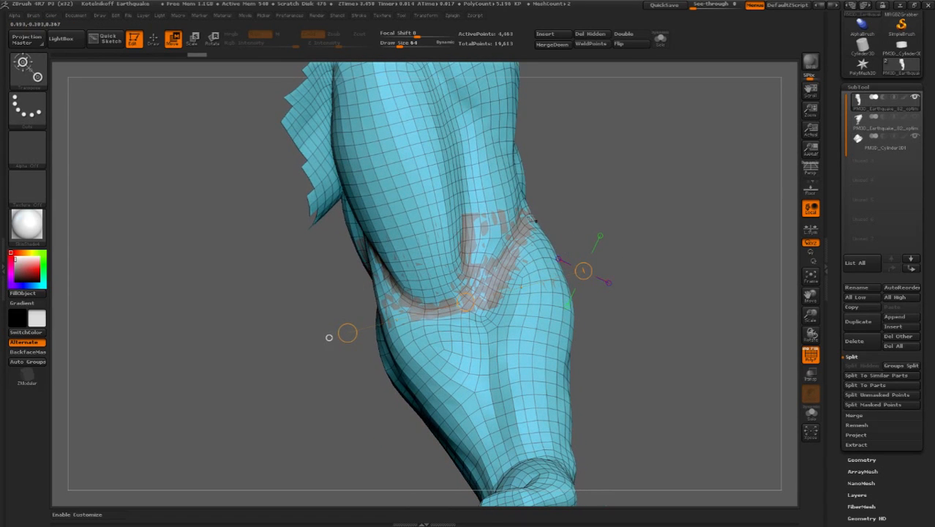
{"action": "left_click_drag", "start_coordinate": [292, 274], "coordinate": [521, 281]}
{"action": "key", "text": "space"}
{"action": "left_click_drag", "start_coordinate": [562, 226], "coordinate": [572, 227]}
{"action": "left_click_drag", "start_coordinate": [594, 180], "coordinate": [604, 179]}
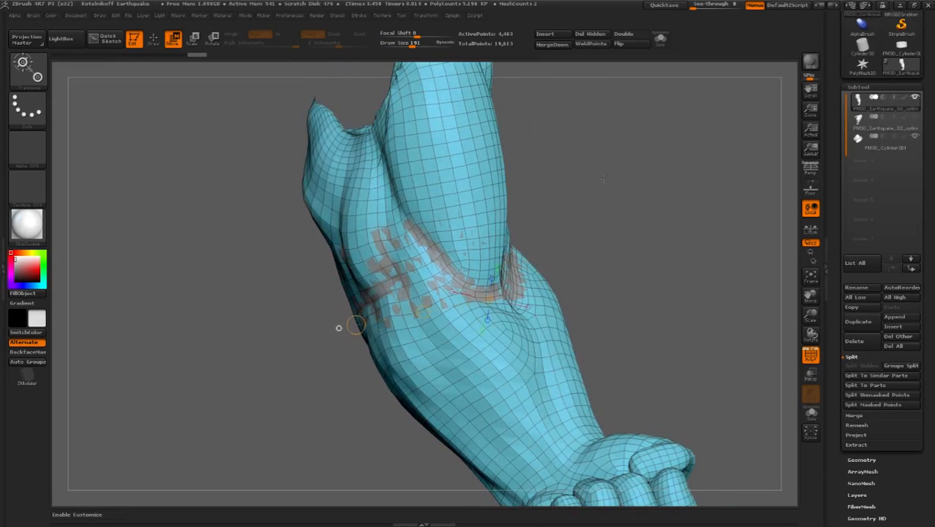
{"action": "left_click_drag", "start_coordinate": [339, 328], "coordinate": [600, 313]}
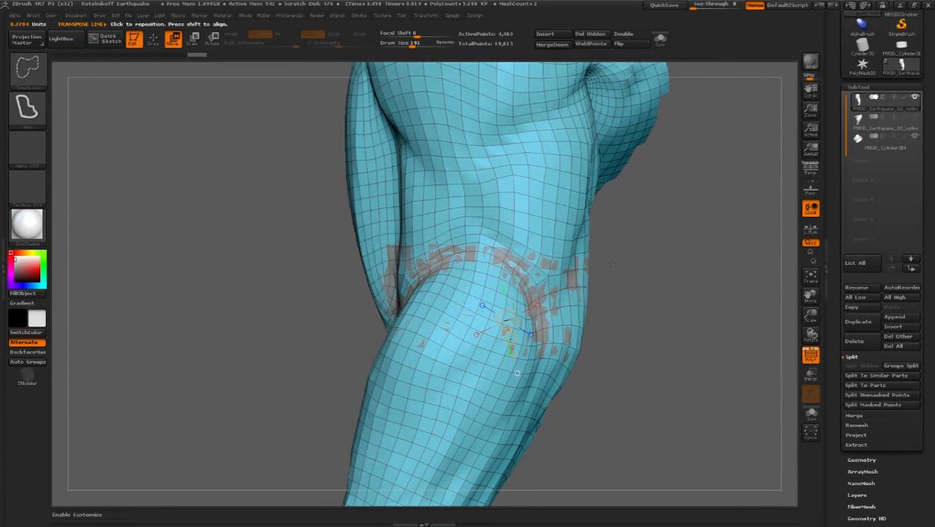
{"action": "left_click_drag", "start_coordinate": [314, 294], "coordinate": [642, 359], "text": "ctrl+alt+shift"}
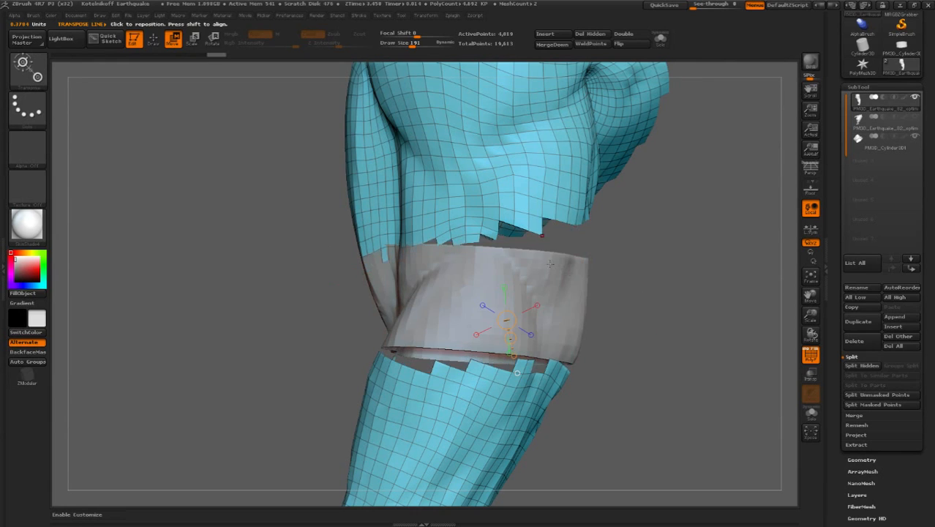
Return to Draw mode and lasso-hide the leftover arm polygons along the inner side of the band
{"action": "mouse_move", "coordinate": [462, 262]}
{"action": "left_mouse_down", "text": "ctrl"}
{"action": "mouse_move", "coordinate": [397, 235]}
{"action": "mouse_move", "coordinate": [367, 298]}
{"action": "mouse_move", "coordinate": [392, 168]}
{"action": "left_mouse_up", "text": "ctrl"}
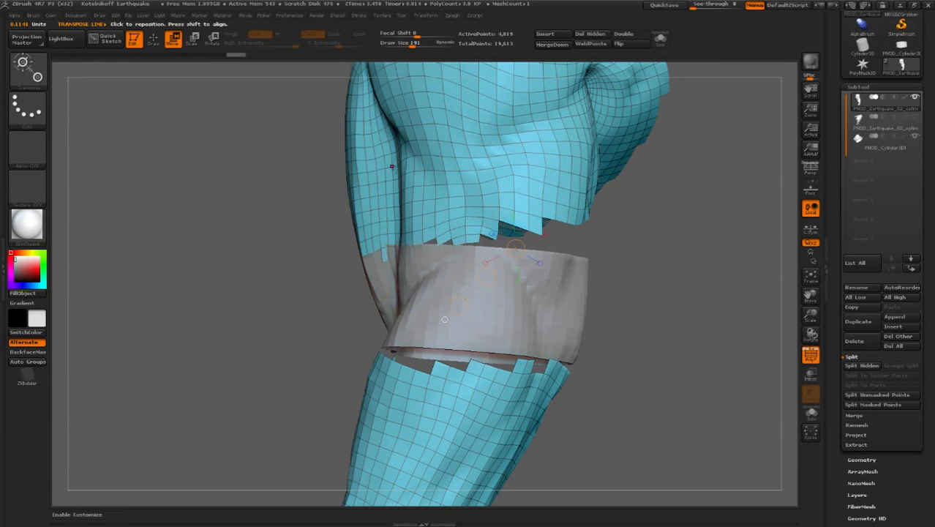
{"action": "left_click", "coordinate": [158, 39]}
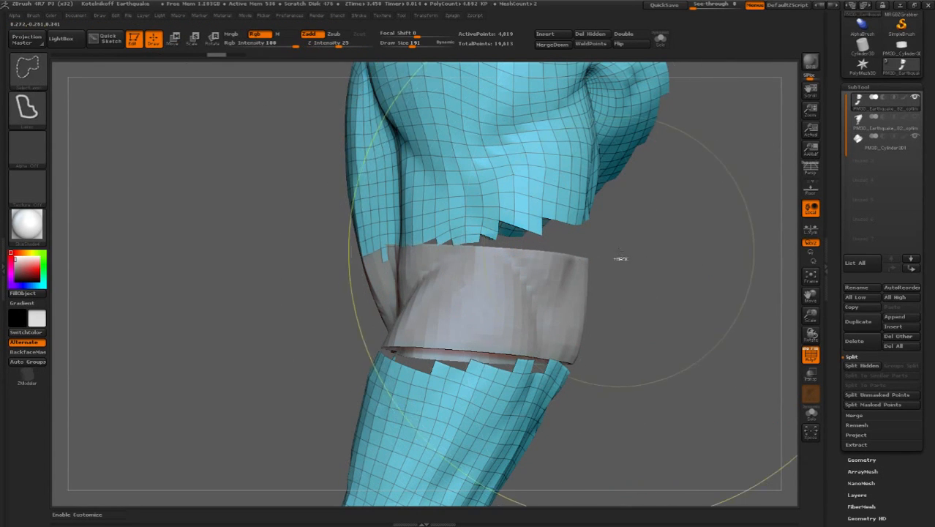
{"action": "mouse_move", "coordinate": [389, 247]}
{"action": "left_mouse_down", "text": "ctrl+alt+shift"}
{"action": "mouse_move", "coordinate": [435, 330]}
{"action": "mouse_move", "coordinate": [452, 325]}
{"action": "left_mouse_up", "text": "ctrl+alt+shift"}
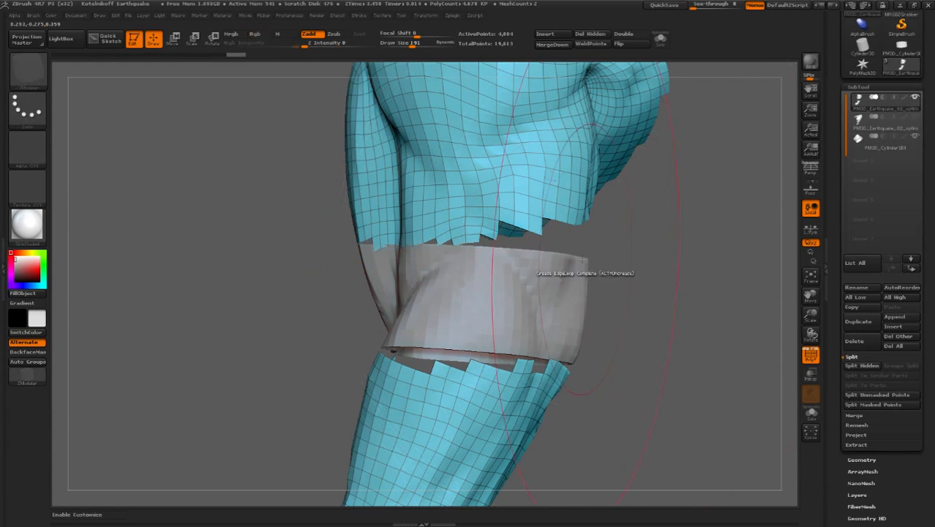
{"action": "mouse_move", "coordinate": [346, 306]}
{"action": "left_mouse_down", "text": "ctrl+alt+shift"}
{"action": "mouse_move", "coordinate": [527, 283]}
{"action": "mouse_move", "coordinate": [505, 254]}
{"action": "mouse_move", "coordinate": [456, 253]}
{"action": "left_mouse_up", "text": "ctrl+alt+shift"}
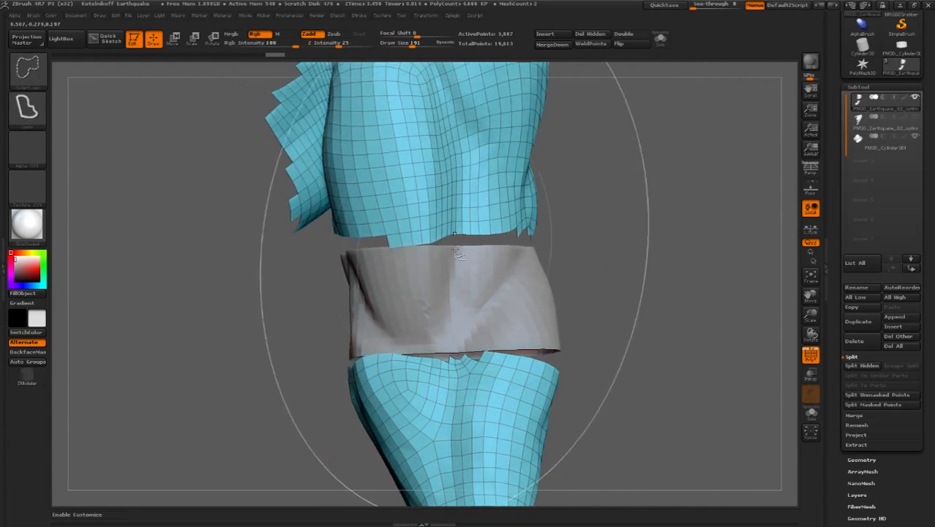
Hide the remaining arm polygons overlapping the band's edges around the rest of the arm, leaving a gap on both sides
{"action": "left_click_drag", "start_coordinate": [517, 238], "coordinate": [594, 279]}
{"action": "mouse_move", "coordinate": [662, 265]}
{"action": "left_mouse_down"}
{"action": "mouse_move", "coordinate": [597, 265]}
{"action": "mouse_move", "coordinate": [556, 278]}
{"action": "left_mouse_up"}
{"action": "left_click_drag", "start_coordinate": [444, 299], "coordinate": [637, 257], "text": "ctrl+alt+shift"}
{"action": "left_click_drag", "start_coordinate": [609, 225], "coordinate": [558, 261], "text": "ctrl+alt+shift"}
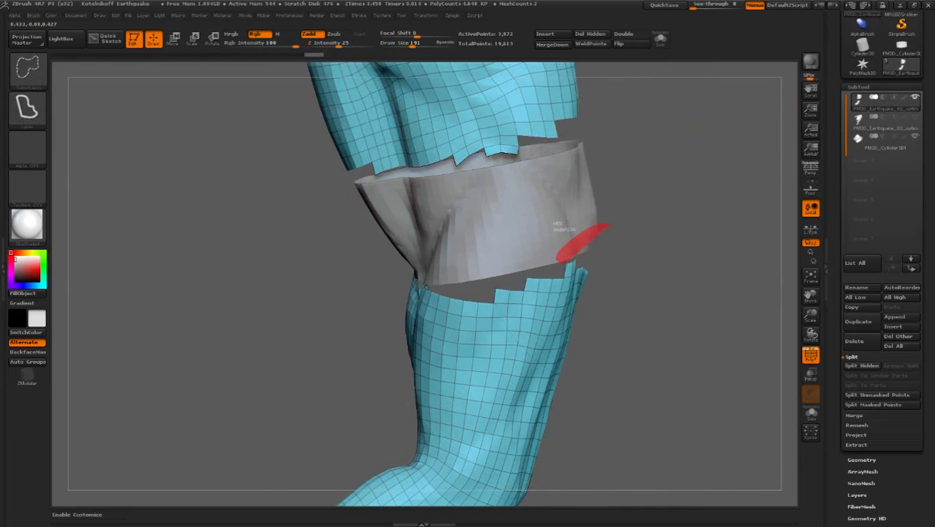
{"action": "mouse_move", "coordinate": [644, 260]}
{"action": "left_mouse_down"}
{"action": "mouse_move", "coordinate": [572, 285]}
{"action": "mouse_move", "coordinate": [563, 268]}
{"action": "mouse_move", "coordinate": [605, 257]}
{"action": "mouse_move", "coordinate": [533, 236]}
{"action": "left_mouse_up"}
{"action": "left_click_drag", "start_coordinate": [650, 262], "coordinate": [619, 220]}
{"action": "right_click_drag", "start_coordinate": [619, 220], "coordinate": [622, 214], "text": "ctrl"}
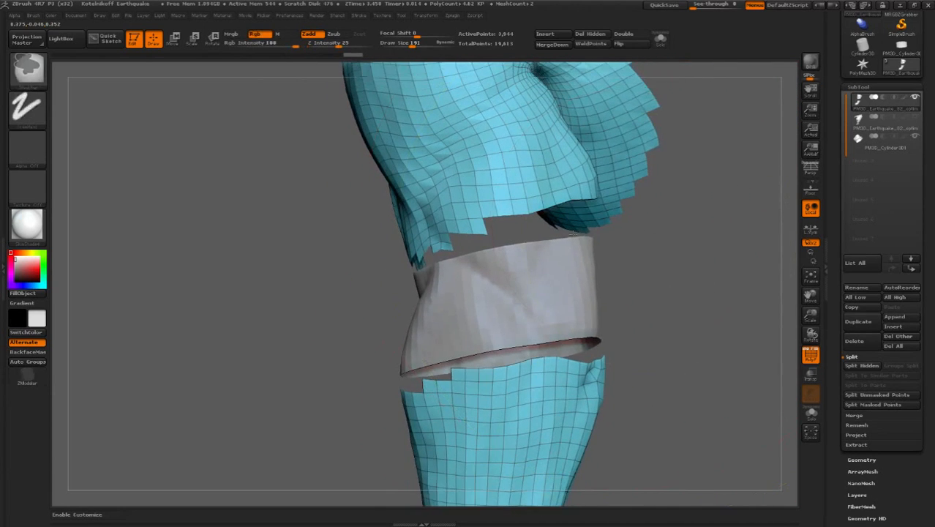
Reorder the subtools so the arm lies directly above the band, and merge the arm down with the band
{"action": "left_click_drag", "start_coordinate": [710, 259], "coordinate": [622, 263], "text": "alt"}
{"action": "right_click_drag", "start_coordinate": [622, 263], "coordinate": [532, 229], "text": "ctrl"}
{"action": "left_click_drag", "start_coordinate": [532, 231], "coordinate": [562, 224]}
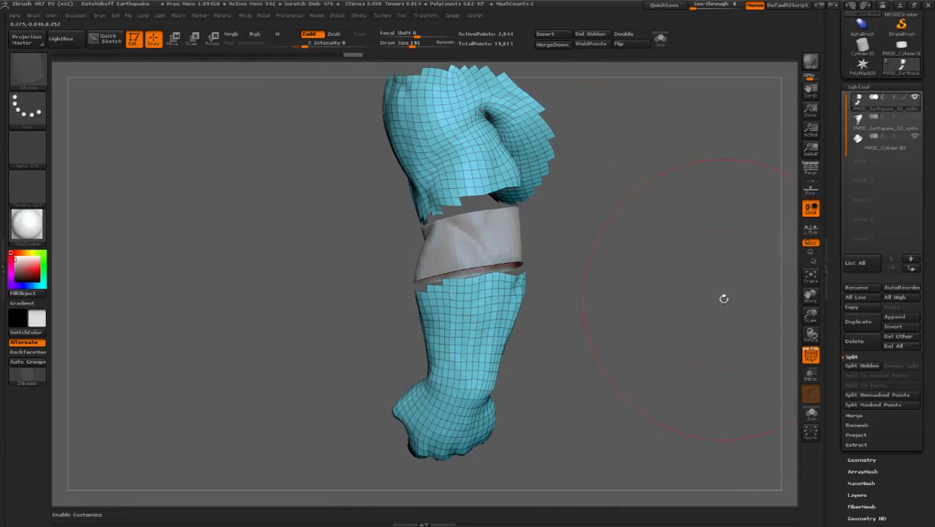
{"action": "left_click", "coordinate": [551, 45]}
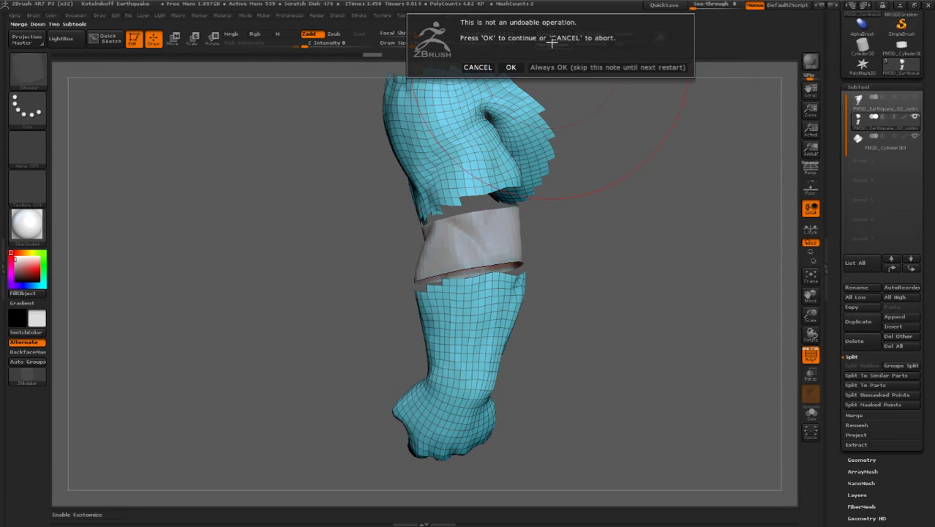
{"action": "left_click", "coordinate": [510, 67]}
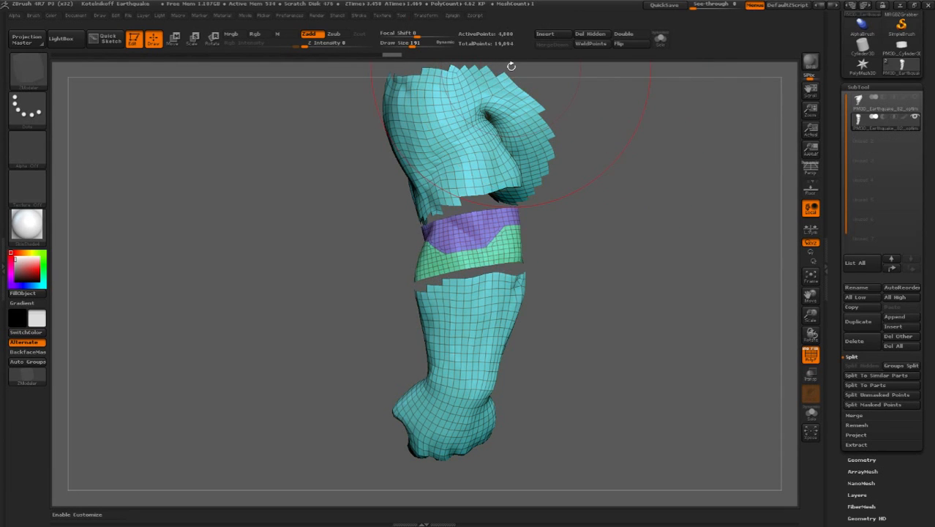
Set the ZModeler edge action to Bridge and bridge the upper arm's edge to the band's upper edge with connecting polygons
{"action": "left_click_drag", "start_coordinate": [543, 285], "coordinate": [568, 272]}
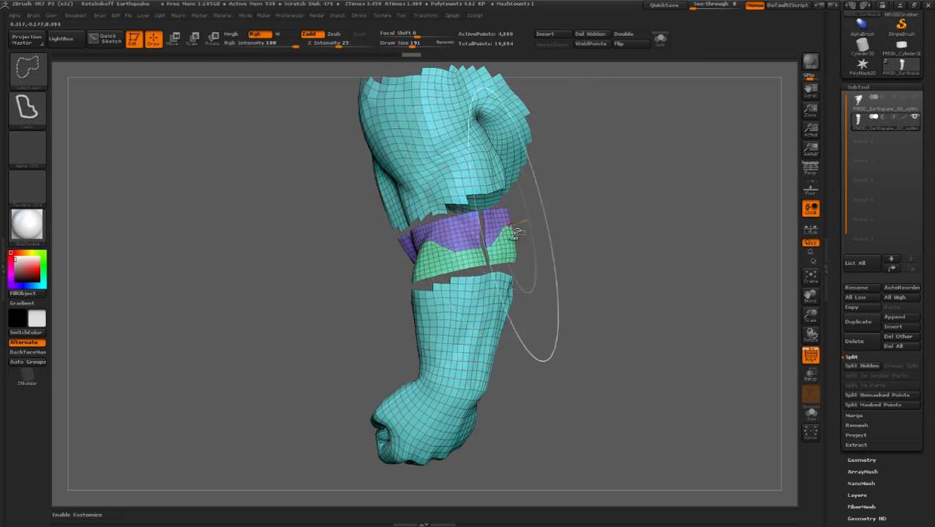
{"action": "right_click_drag", "start_coordinate": [594, 162], "coordinate": [549, 257], "text": "ctrl"}
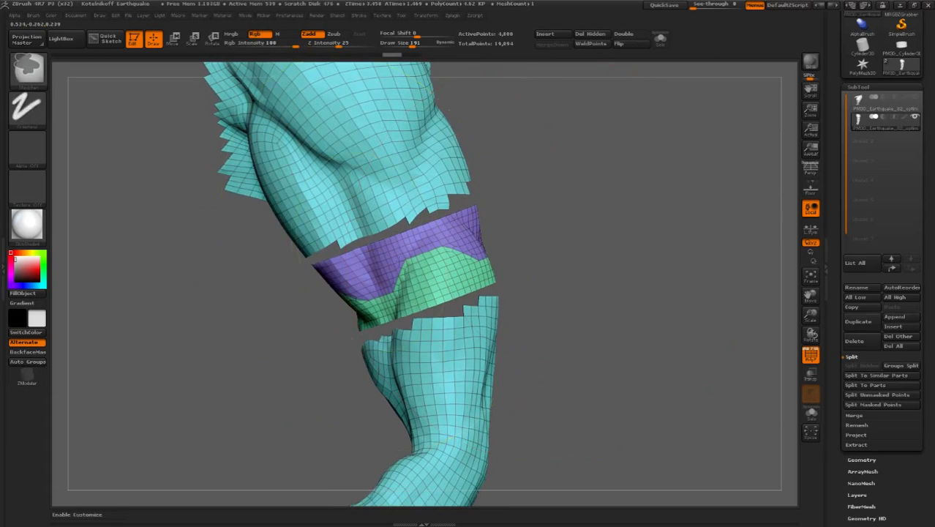
{"action": "right_click_drag", "start_coordinate": [463, 135], "coordinate": [457, 186], "text": "ctrl"}
{"action": "left_click", "coordinate": [33, 376]}
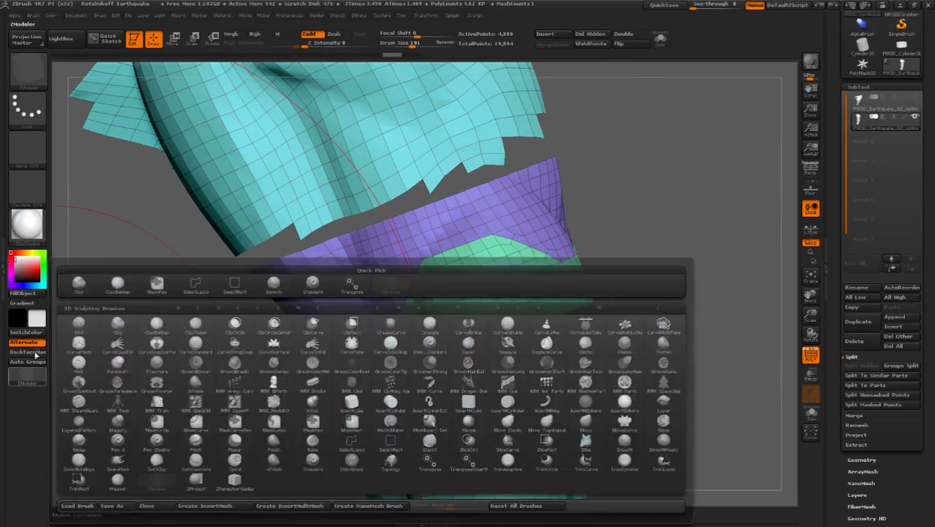
{"action": "key", "text": "space"}
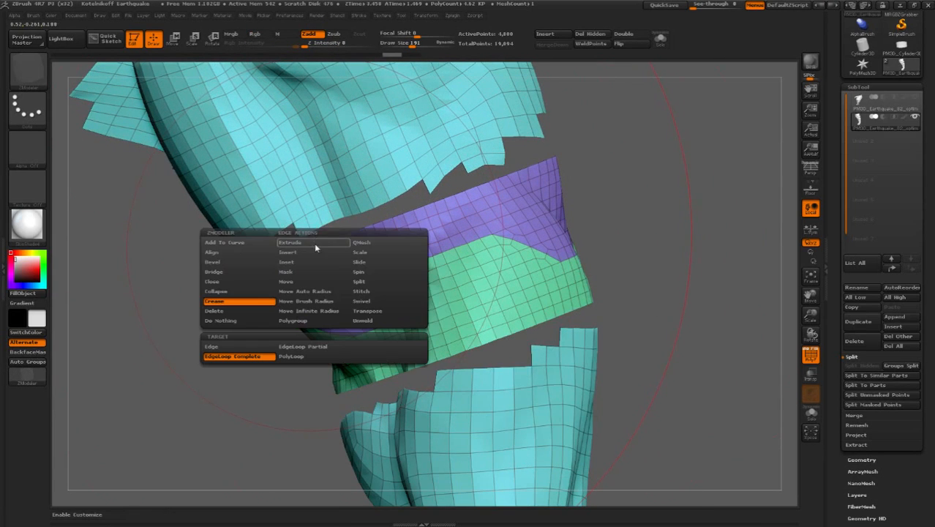
{"action": "left_click", "coordinate": [237, 272]}
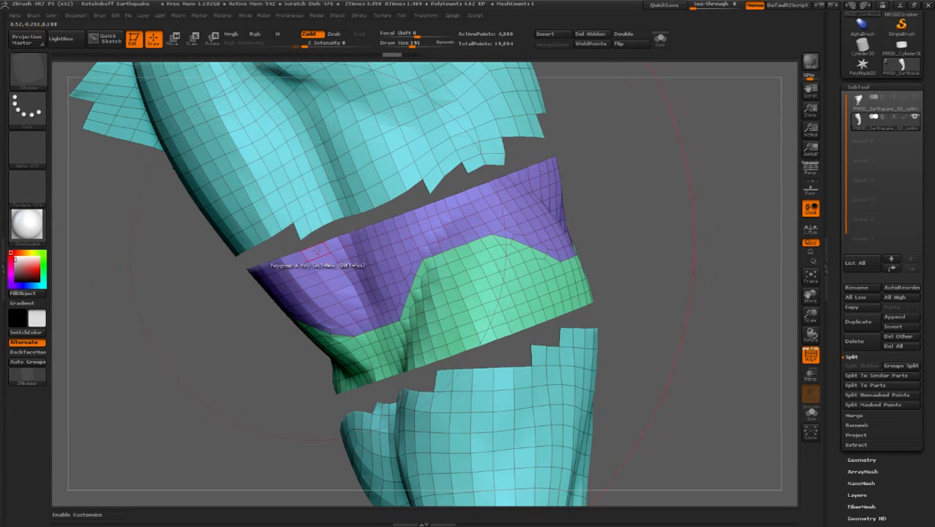
{"action": "right_click_drag", "start_coordinate": [470, 201], "coordinate": [404, 242]}
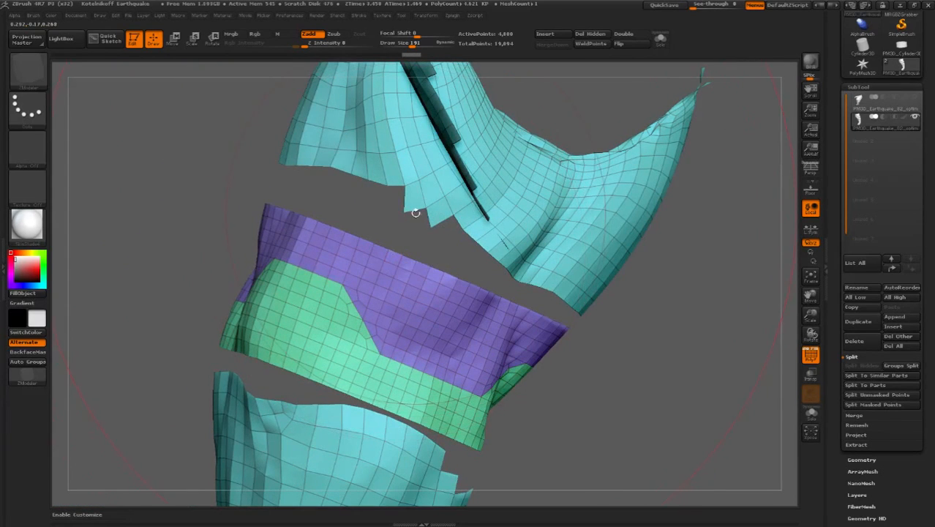
{"action": "mouse_move", "coordinate": [432, 200]}
{"action": "right_mouse_down"}
{"action": "mouse_move", "coordinate": [573, 237]}
{"action": "mouse_move", "coordinate": [476, 221]}
{"action": "mouse_move", "coordinate": [425, 254]}
{"action": "mouse_move", "coordinate": [344, 364]}
{"action": "mouse_move", "coordinate": [285, 395]}
{"action": "mouse_move", "coordinate": [345, 356]}
{"action": "right_mouse_up"}
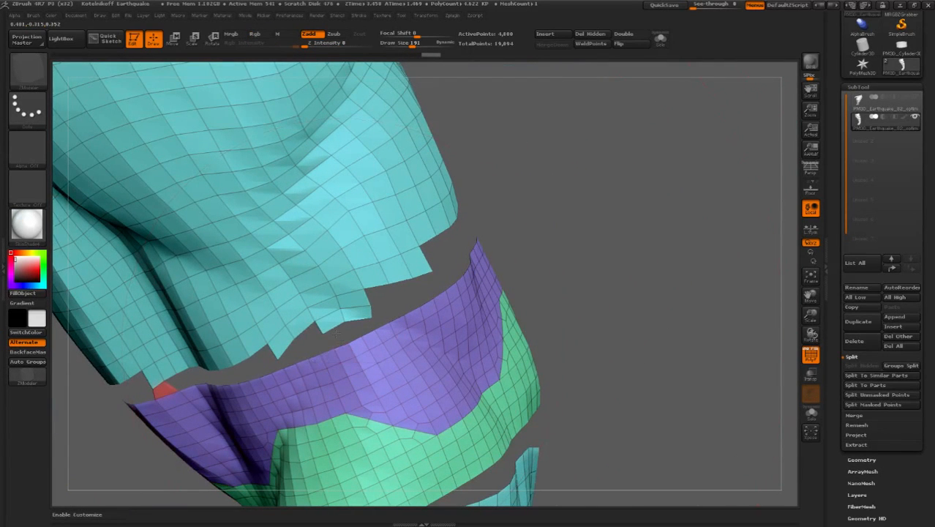
Switch the ZModeler edge action to Close with Concave Hole and close the upper gap between the bridge polygons
{"action": "key", "text": "space"}
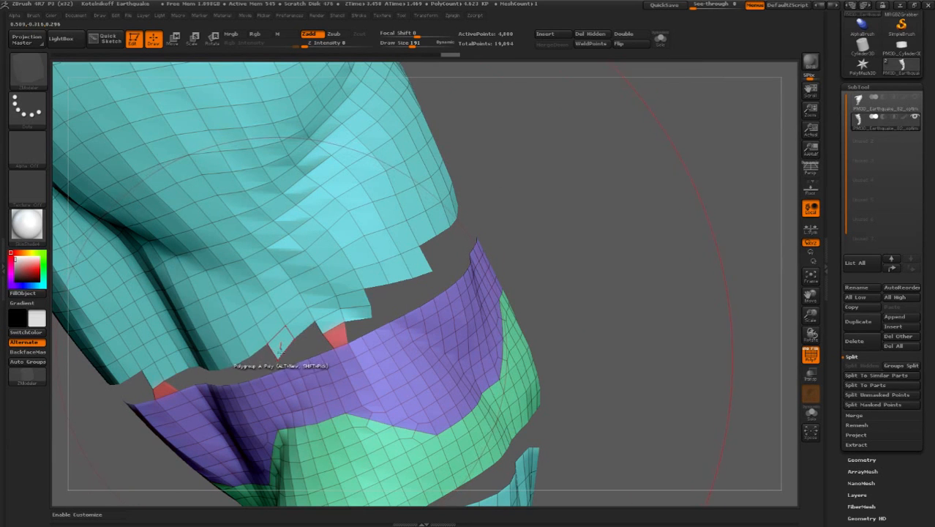
{"action": "left_click", "coordinate": [284, 351]}
{"action": "right_click_drag", "start_coordinate": [294, 336], "coordinate": [376, 319]}
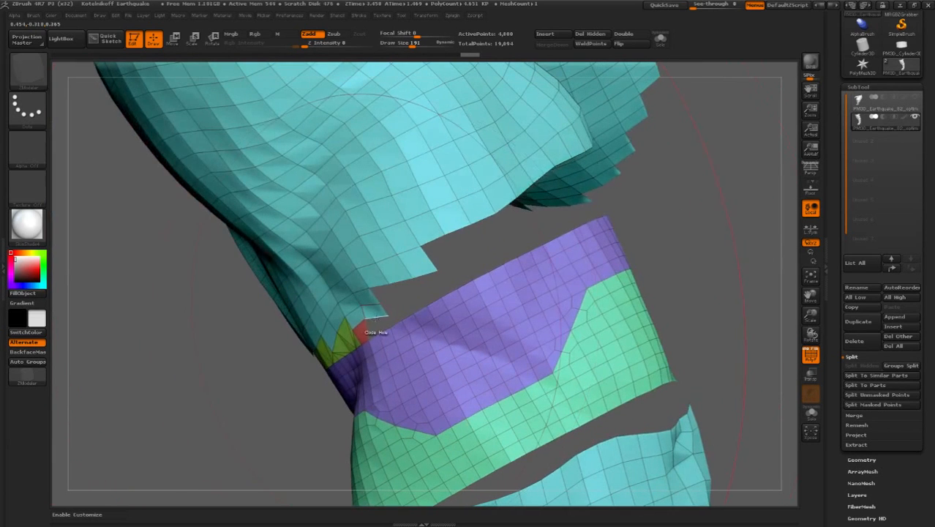
{"action": "left_click", "coordinate": [376, 319]}
{"action": "right_click_drag", "start_coordinate": [512, 275], "coordinate": [278, 245]}
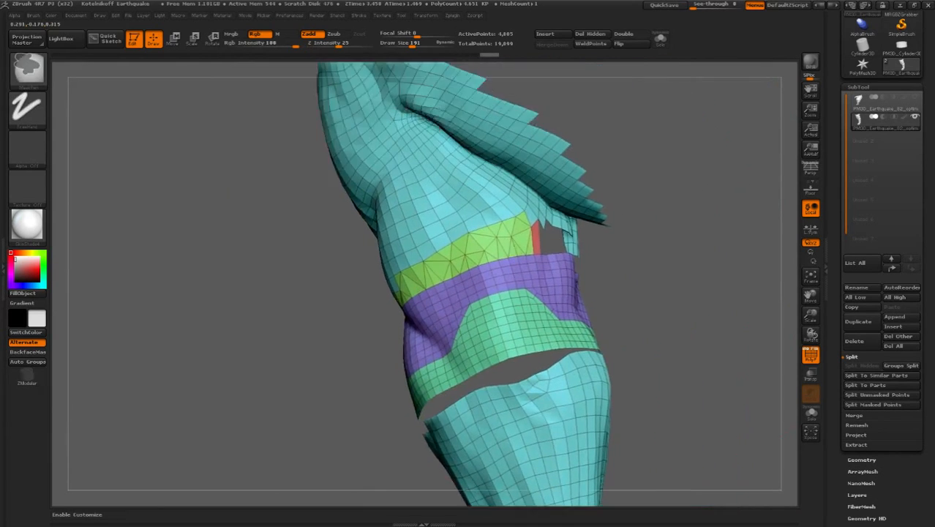
Bridge and close the remaining sections of the upper gap around the rest of the arm
{"action": "right_click_drag", "start_coordinate": [439, 242], "coordinate": [563, 232]}
{"action": "right_click_drag", "start_coordinate": [563, 233], "coordinate": [498, 192], "text": "ctrl"}
{"action": "right_click_drag", "start_coordinate": [655, 175], "coordinate": [655, 282], "text": "ctrl"}
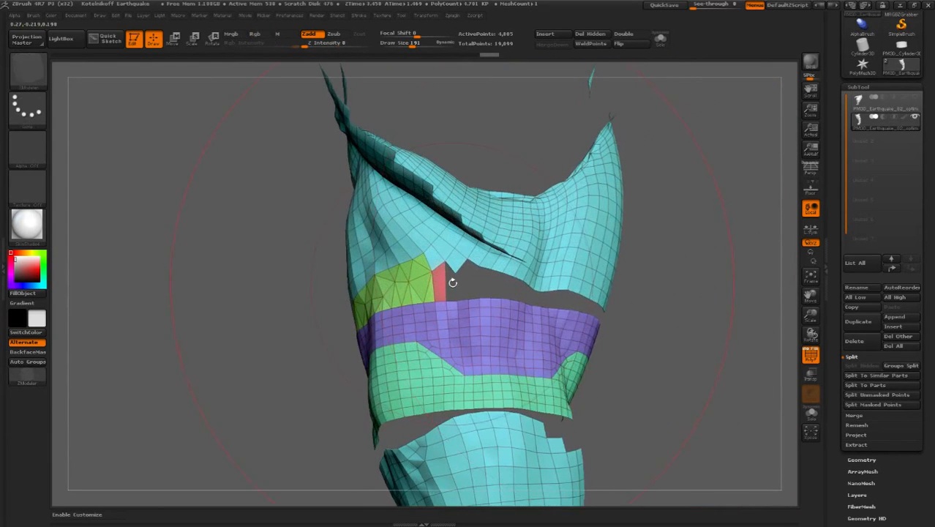
{"action": "right_click_drag", "start_coordinate": [519, 306], "coordinate": [550, 260]}
{"action": "right_click_drag", "start_coordinate": [456, 307], "coordinate": [535, 321]}
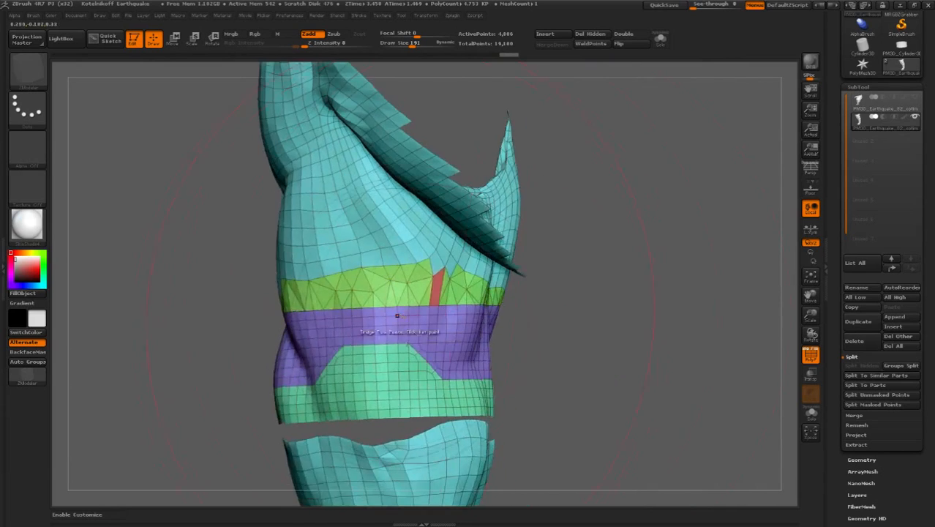
{"action": "right_click_drag", "start_coordinate": [329, 314], "coordinate": [635, 199]}
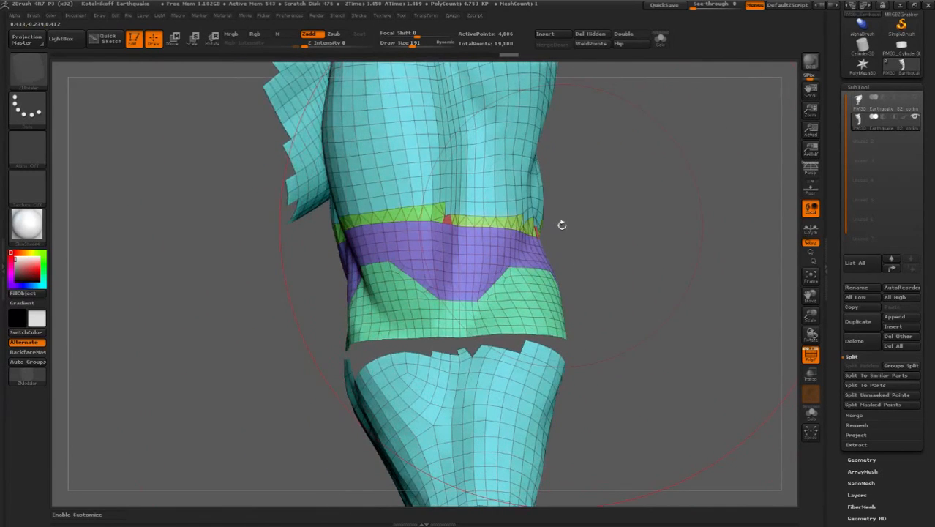
Hide the band's upper section together with the bridging strip, and apply Auto Groups to the remaining visible parts
{"action": "right_click_drag", "start_coordinate": [562, 225], "coordinate": [548, 274], "text": "ctrl"}
{"action": "left_click", "coordinate": [535, 314], "text": "ctrl+shift"}
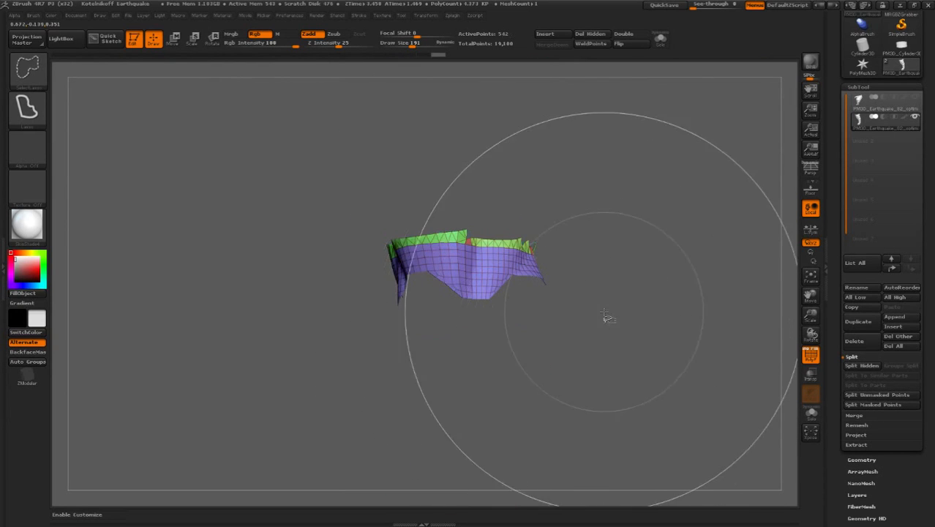
{"action": "left_click", "coordinate": [593, 339], "text": "ctrl+shift"}
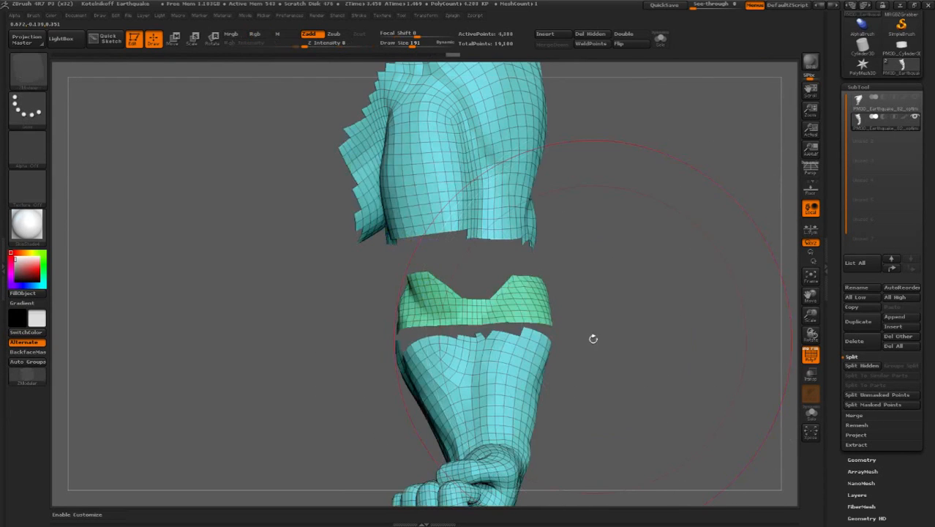
{"action": "left_click", "coordinate": [37, 363]}
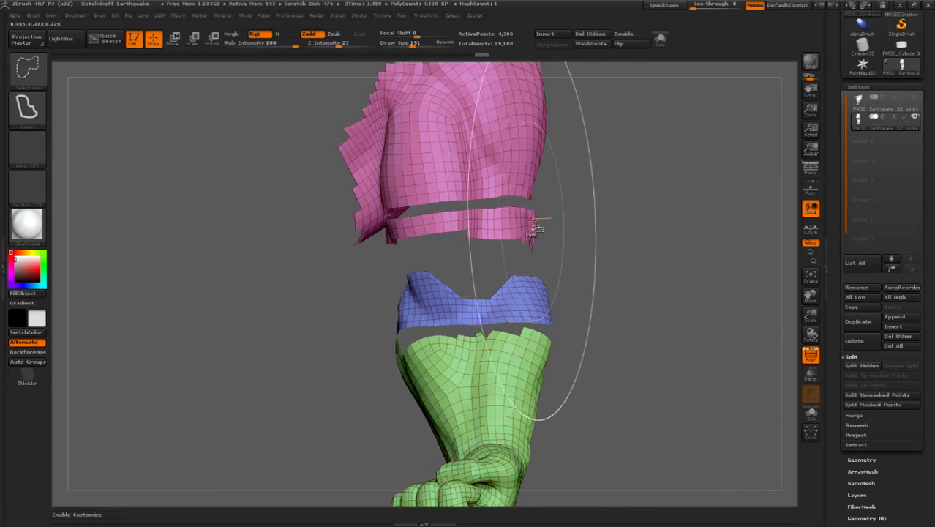
Show only the upper arm, bridging strip and upper band section, combine them into one polygroup, and unhide the whole arm
{"action": "left_click", "coordinate": [509, 220], "text": "ctrl+shift"}
{"action": "left_click_drag", "start_coordinate": [570, 243], "coordinate": [600, 231], "text": "ctrl+shift"}
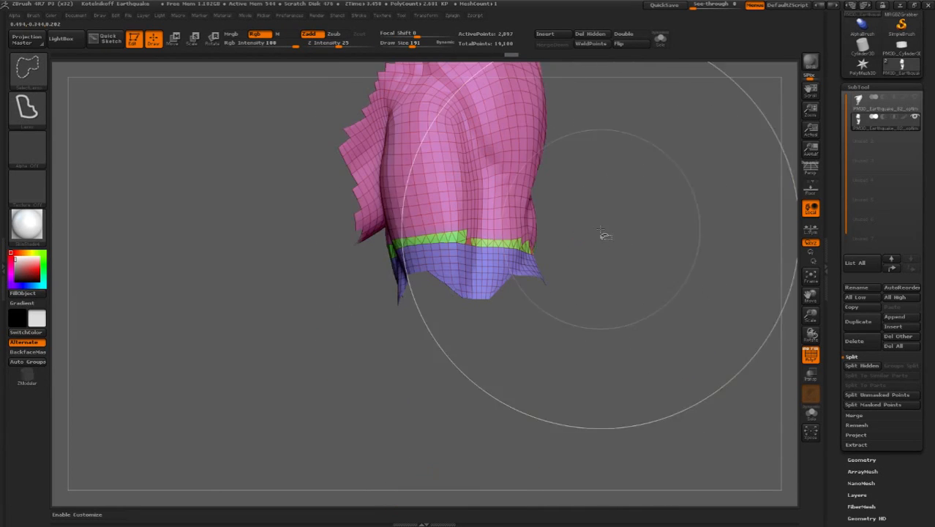
{"action": "key", "text": "ctrl+w"}
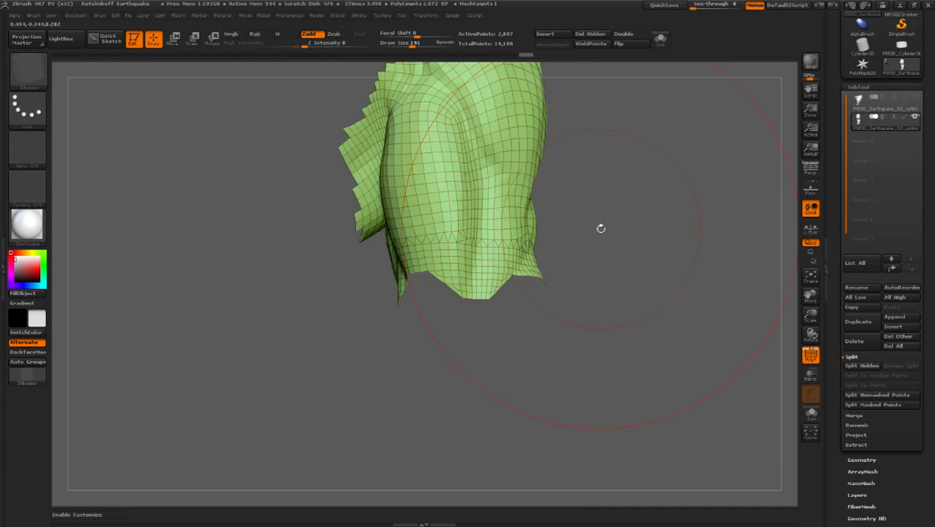
{"action": "mouse_move", "coordinate": [611, 233]}
{"action": "right_mouse_down", "text": "ctrl"}
{"action": "mouse_move", "coordinate": [554, 243]}
{"action": "mouse_move", "coordinate": [479, 234]}
{"action": "right_mouse_up", "text": "ctrl"}
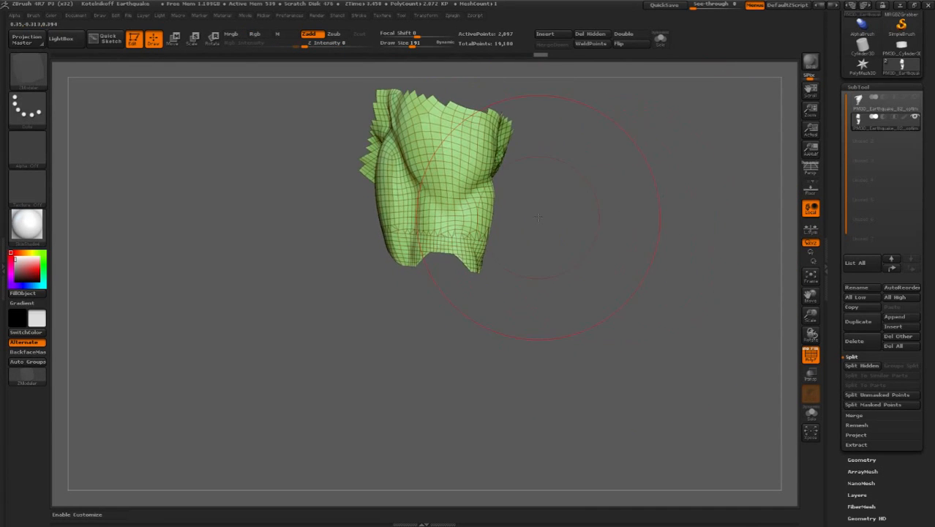
{"action": "right_click_drag", "start_coordinate": [538, 217], "coordinate": [557, 222], "text": "ctrl"}
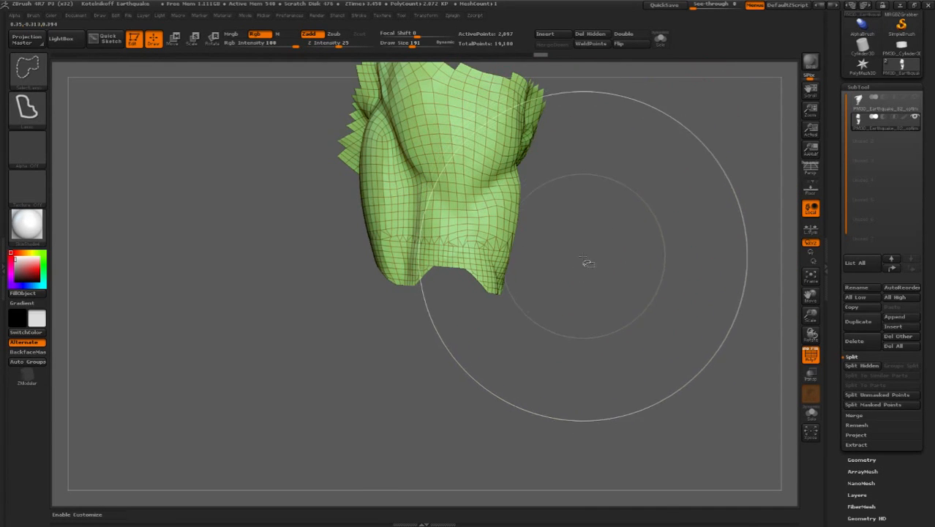
{"action": "left_click", "coordinate": [556, 406], "text": "ctrl+shift"}
Set the ZModeler edge action back to Bridge and connect the band's lower edge to the forearm at several places around the gap
{"action": "right_click_drag", "start_coordinate": [454, 322], "coordinate": [436, 308]}
{"action": "right_click_drag", "start_coordinate": [436, 307], "coordinate": [421, 301], "text": "ctrl"}
{"action": "key", "text": "space"}
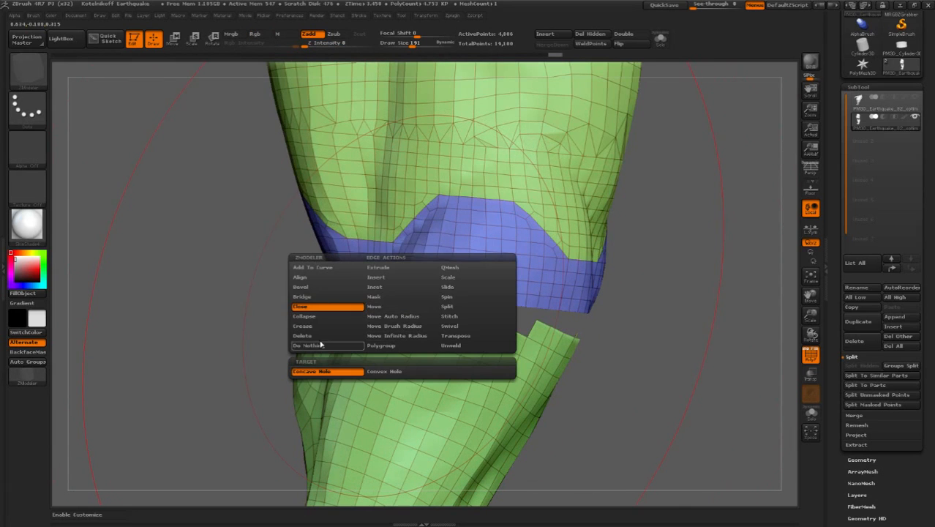
{"action": "left_click", "coordinate": [308, 296]}
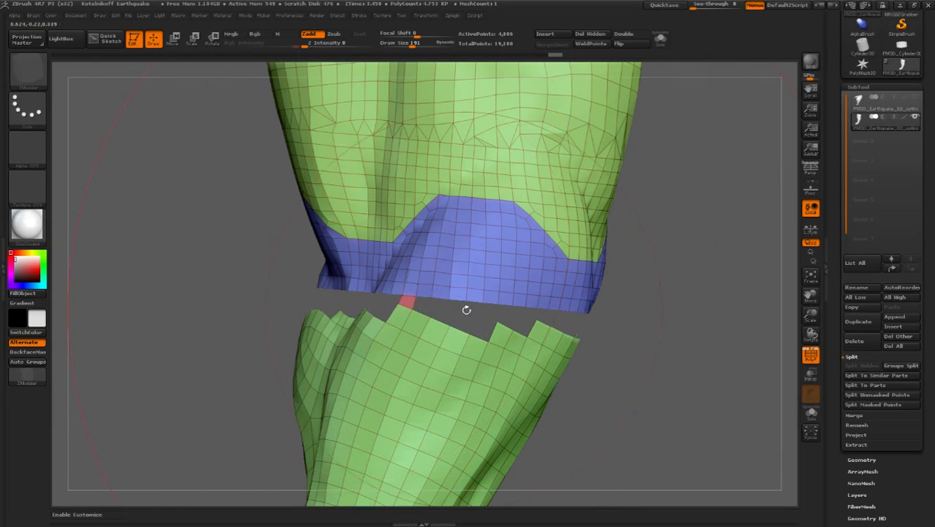
{"action": "right_click_drag", "start_coordinate": [466, 310], "coordinate": [425, 311]}
{"action": "right_click_drag", "start_coordinate": [571, 302], "coordinate": [486, 316]}
{"action": "right_click_drag", "start_coordinate": [606, 337], "coordinate": [525, 322]}
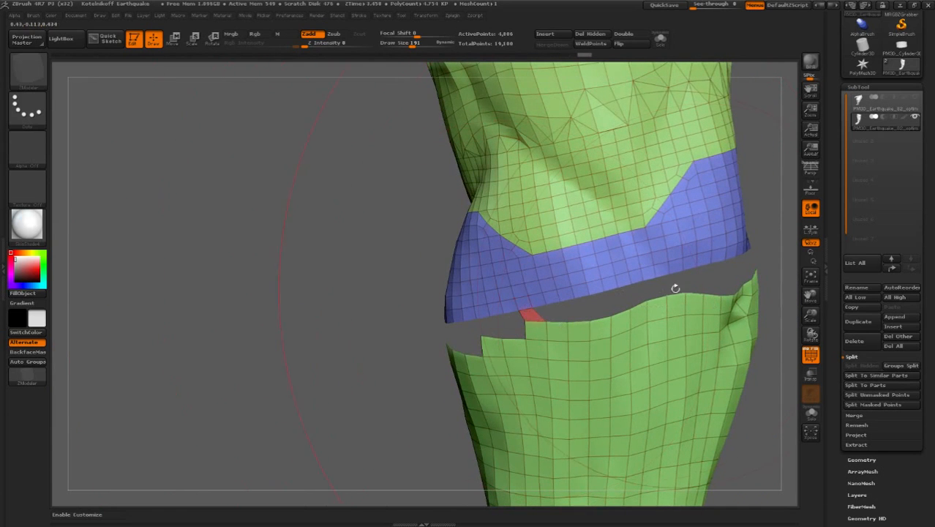
{"action": "right_click_drag", "start_coordinate": [676, 289], "coordinate": [489, 306]}
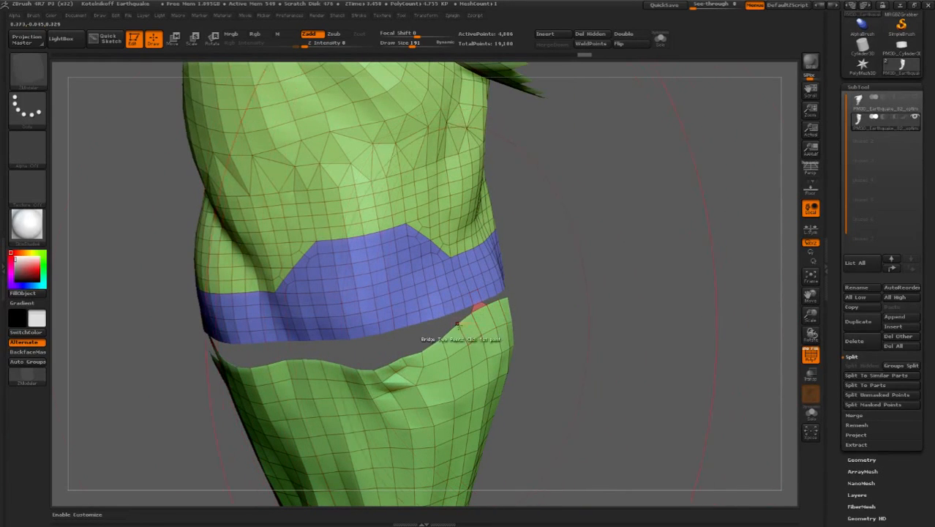
Close the lower gap sections between the bridge polygons all around the forearm using the Close action with Concave Hole
{"action": "key", "text": "space"}
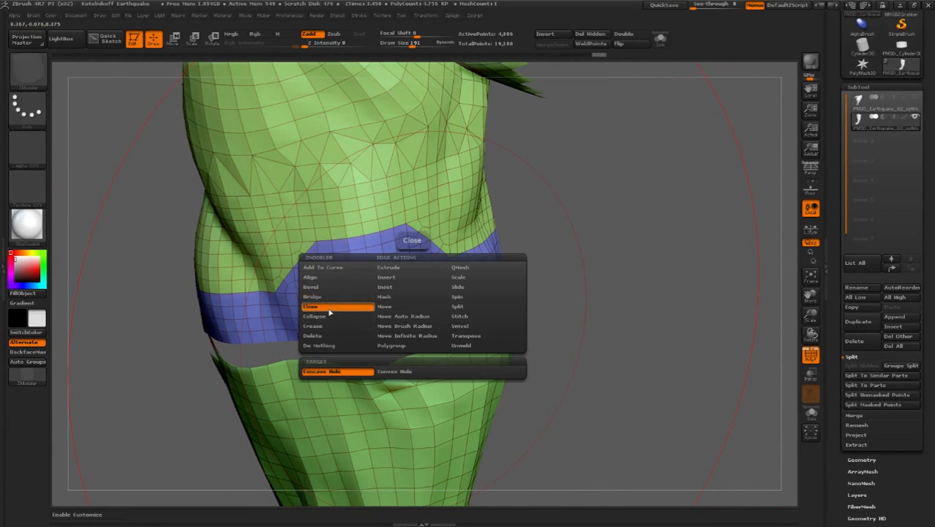
{"action": "left_click", "coordinate": [323, 372]}
{"action": "left_click", "coordinate": [331, 363]}
{"action": "right_click_drag", "start_coordinate": [333, 362], "coordinate": [488, 316]}
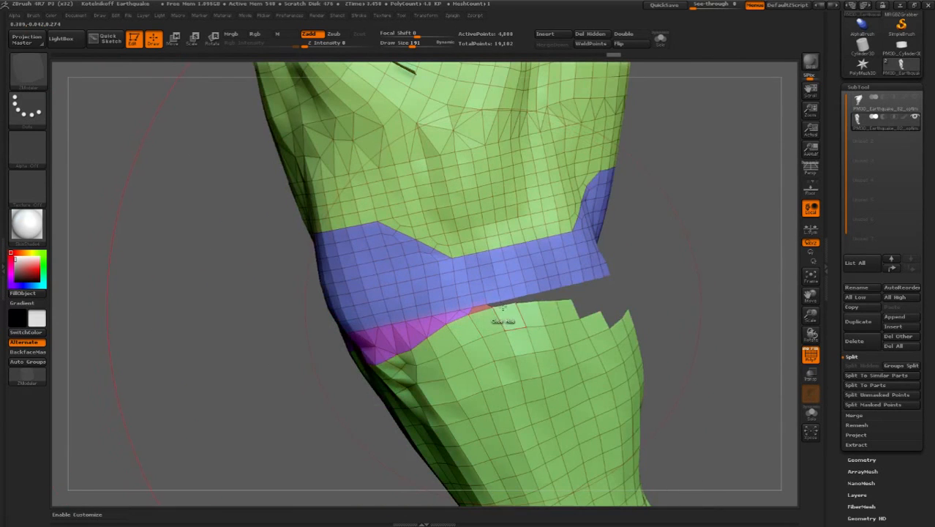
{"action": "right_click_drag", "start_coordinate": [703, 311], "coordinate": [520, 252]}
{"action": "mouse_move", "coordinate": [672, 284]}
{"action": "right_mouse_down", "text": "ctrl"}
{"action": "mouse_move", "coordinate": [669, 325]}
{"action": "mouse_move", "coordinate": [668, 282]}
{"action": "right_mouse_up", "text": "ctrl"}
{"action": "right_click_drag", "start_coordinate": [668, 282], "coordinate": [527, 335], "text": "alt"}
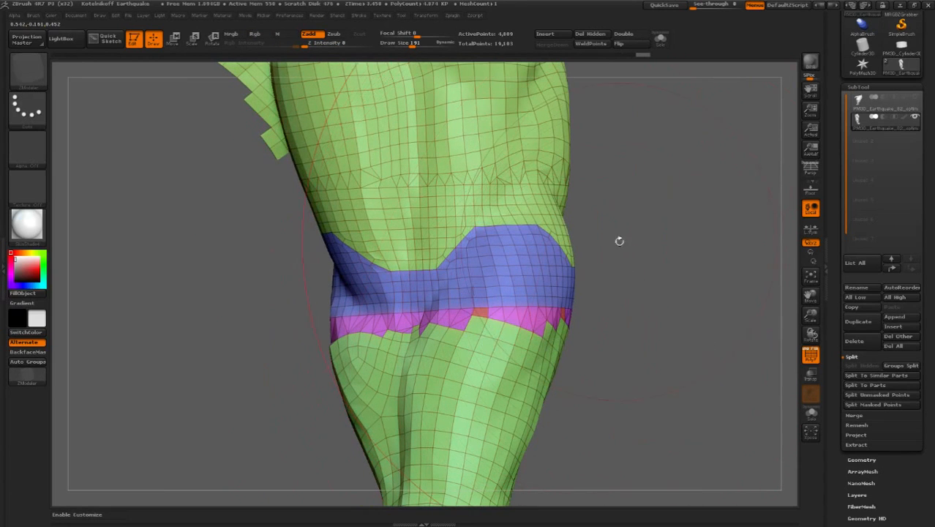
Hide the upper arm polygroup, combine the lower band section, bridging strip and forearm into one polygroup, and unhide everything
{"action": "right_click_drag", "start_coordinate": [550, 278], "coordinate": [476, 264], "text": "ctrl"}
{"action": "left_click", "coordinate": [535, 209], "text": "ctrl+shift"}
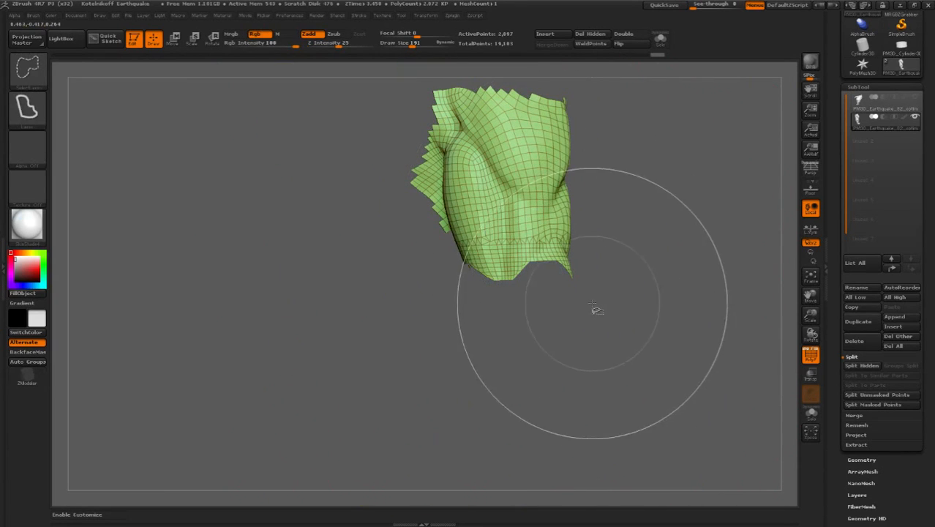
{"action": "left_click", "coordinate": [622, 217], "text": "ctrl+shift"}
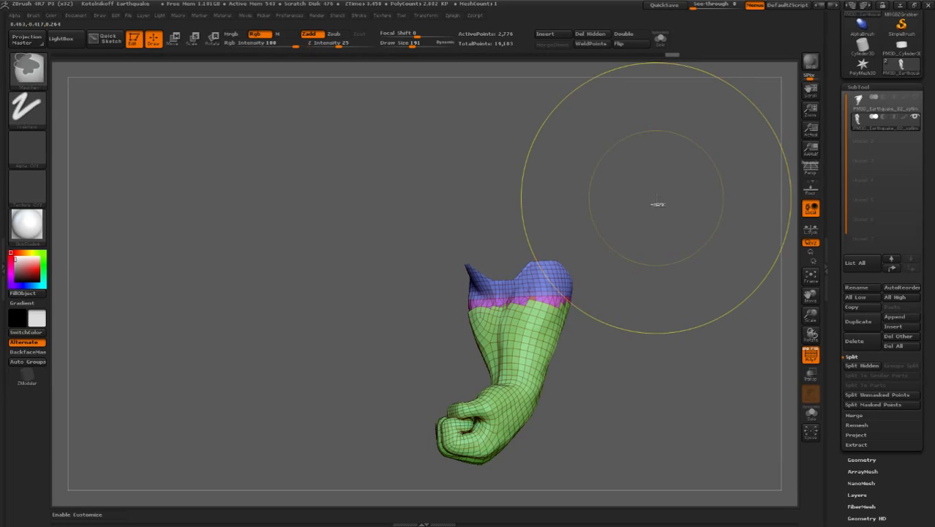
{"action": "left_click", "coordinate": [658, 199], "text": "ctrl"}
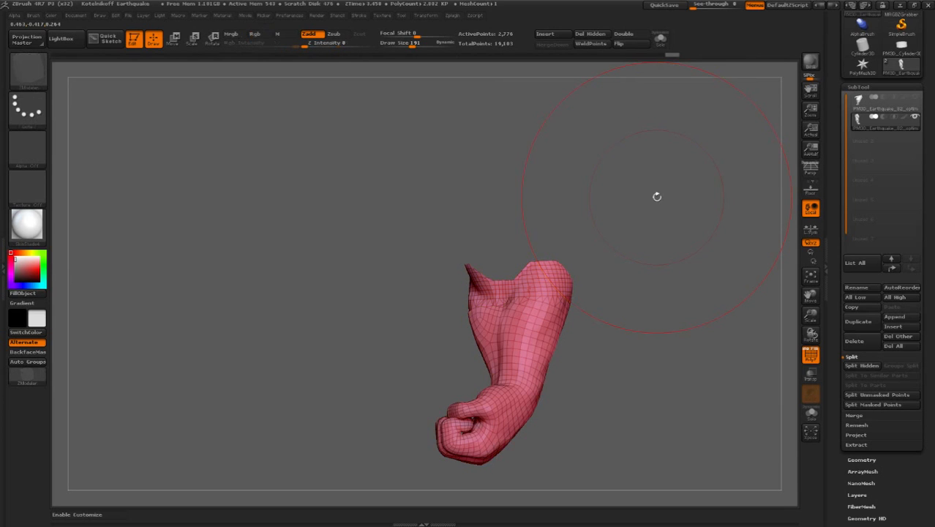
{"action": "left_click", "coordinate": [619, 348], "text": "ctrl+shift"}
Turn off the polyframe display and examine the bridged area of the arm from different angles and distances
{"action": "left_click_drag", "start_coordinate": [617, 349], "coordinate": [800, 350]}
{"action": "left_click", "coordinate": [811, 356]}
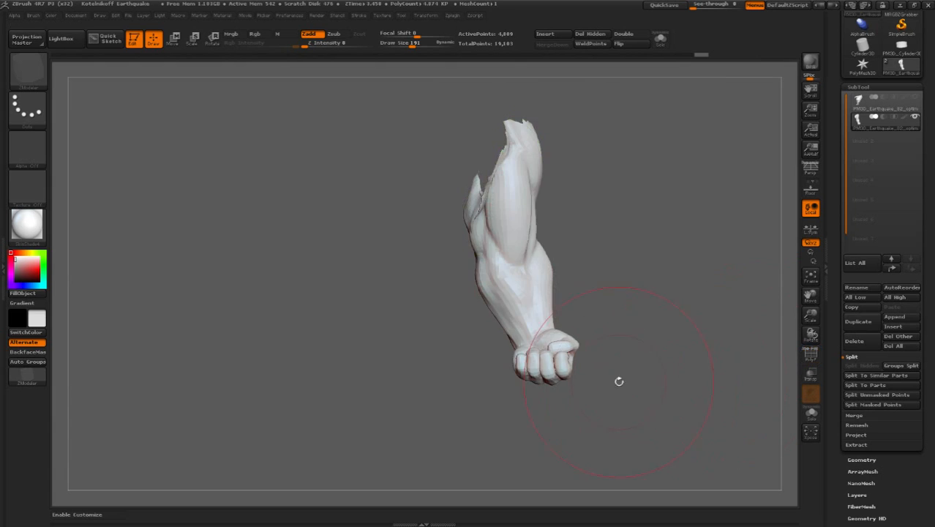
{"action": "left_click_drag", "start_coordinate": [700, 347], "coordinate": [638, 350], "text": "alt"}
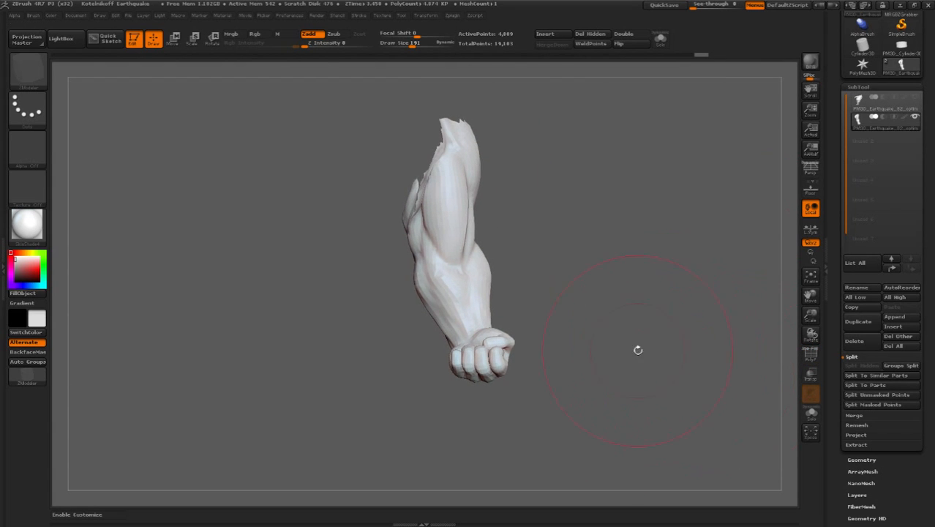
{"action": "left_click_drag", "start_coordinate": [598, 269], "coordinate": [582, 266]}
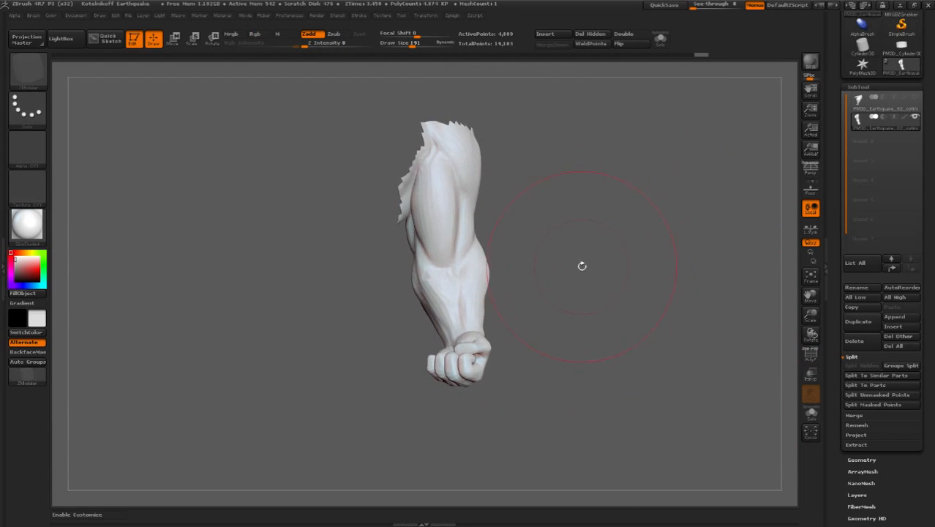
{"action": "right_click_drag", "start_coordinate": [588, 227], "coordinate": [575, 344], "text": "ctrl"}
{"action": "left_click_drag", "start_coordinate": [529, 367], "coordinate": [543, 311], "text": "alt"}
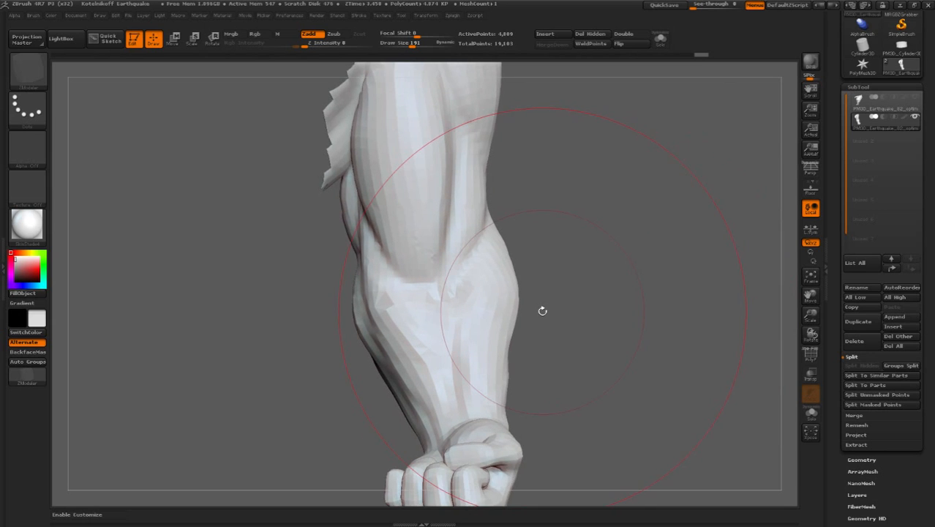
{"action": "right_click_drag", "start_coordinate": [542, 311], "coordinate": [536, 244], "text": "ctrl"}
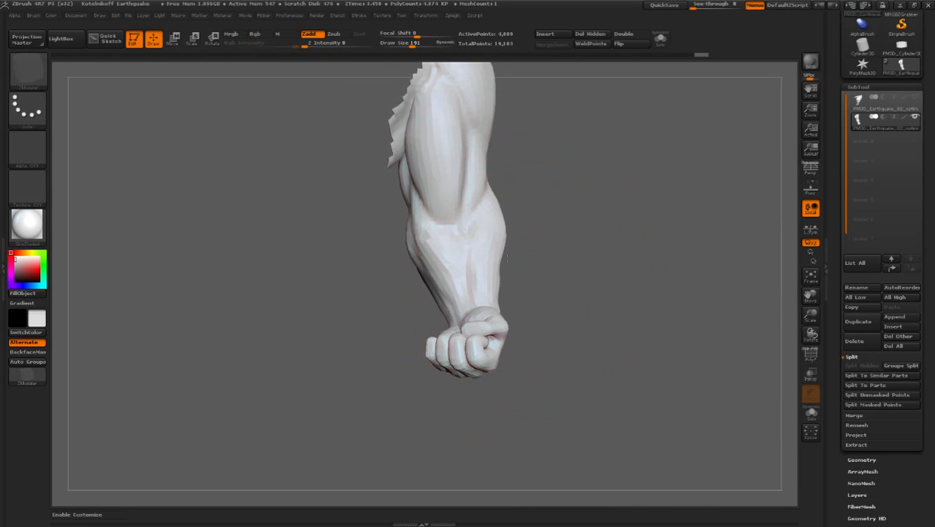
Split the arm into separate upper arm and forearm subtools by polygroup and accept the non-undoable operation
{"action": "left_click_drag", "start_coordinate": [535, 243], "coordinate": [515, 264]}
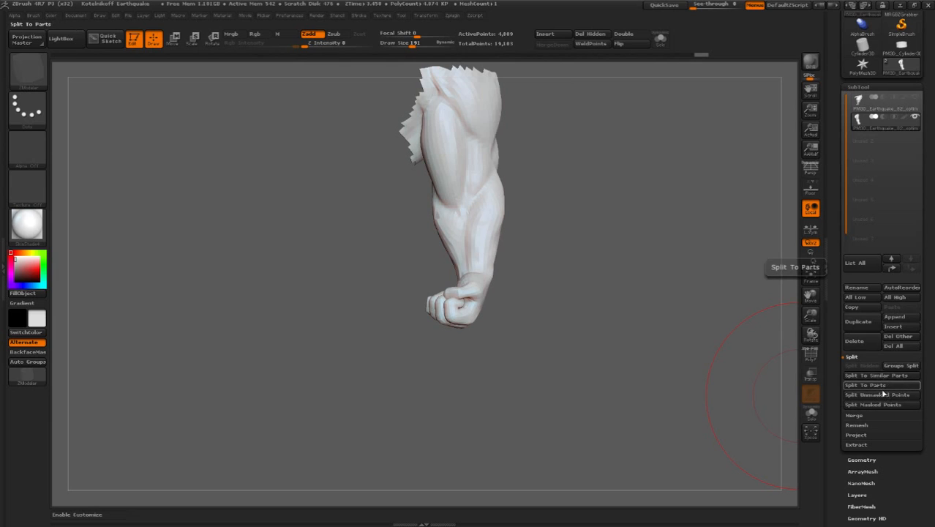
{"action": "left_click", "coordinate": [901, 365]}
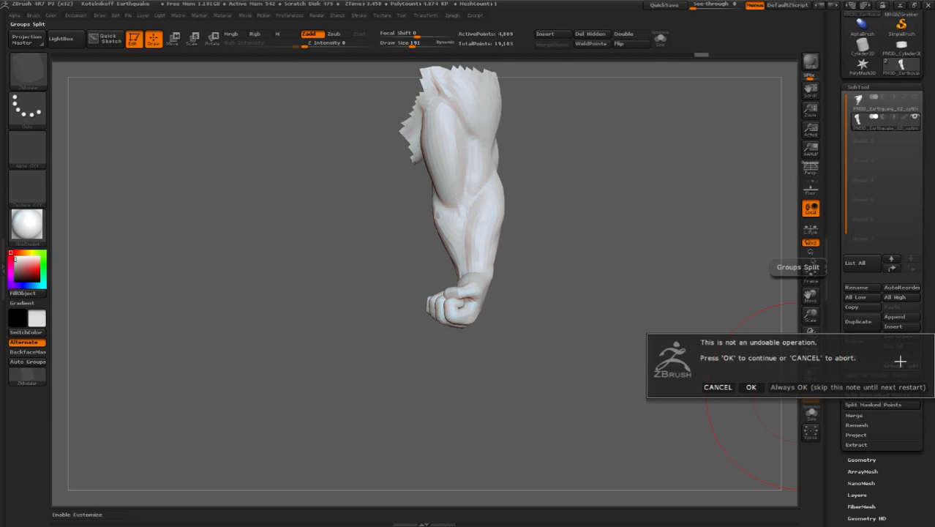
{"action": "left_click", "coordinate": [750, 387]}
Spread the two arm parts apart with Xpose, bring them back together and inspect the border between them
{"action": "left_click_drag", "start_coordinate": [595, 332], "coordinate": [564, 314]}
{"action": "left_click", "coordinate": [818, 429]}
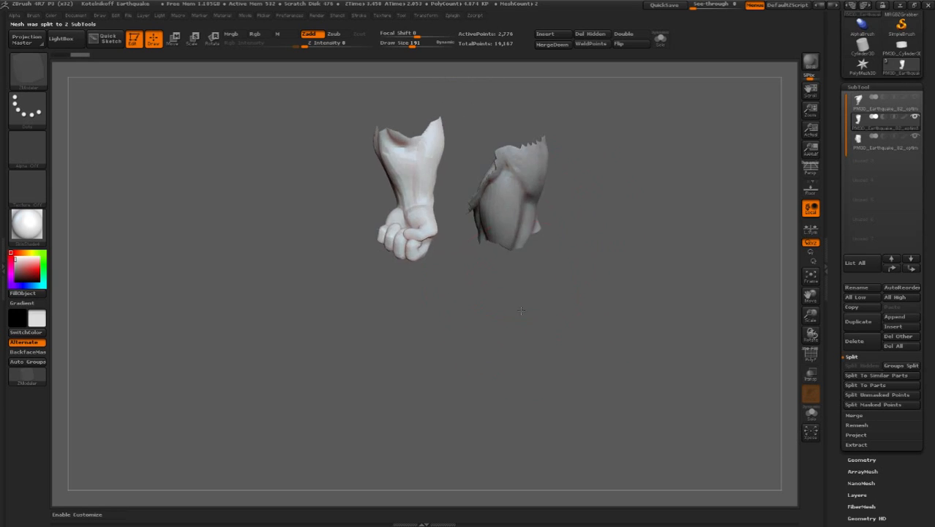
{"action": "mouse_move", "coordinate": [621, 332]}
{"action": "left_mouse_down"}
{"action": "mouse_move", "coordinate": [605, 329]}
{"action": "mouse_move", "coordinate": [578, 275]}
{"action": "mouse_move", "coordinate": [587, 321]}
{"action": "mouse_move", "coordinate": [606, 343]}
{"action": "left_mouse_up"}
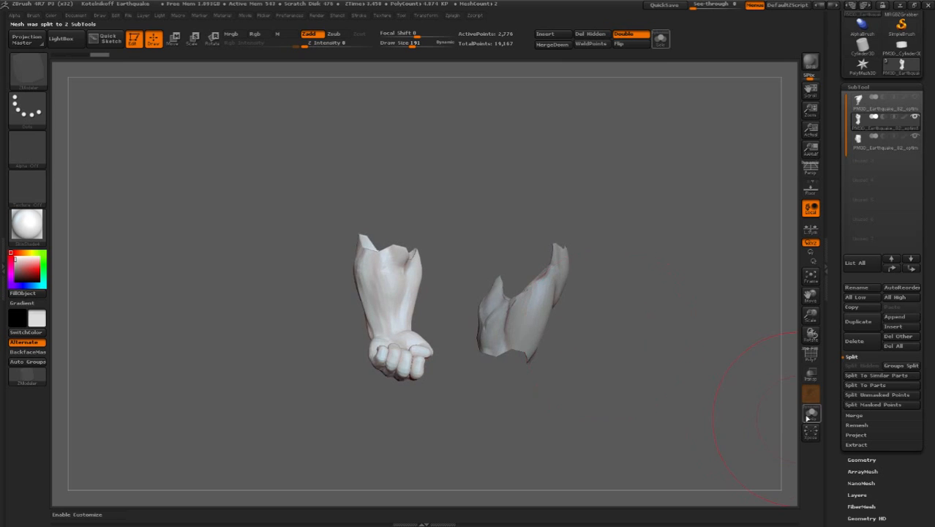
{"action": "left_click", "coordinate": [811, 434]}
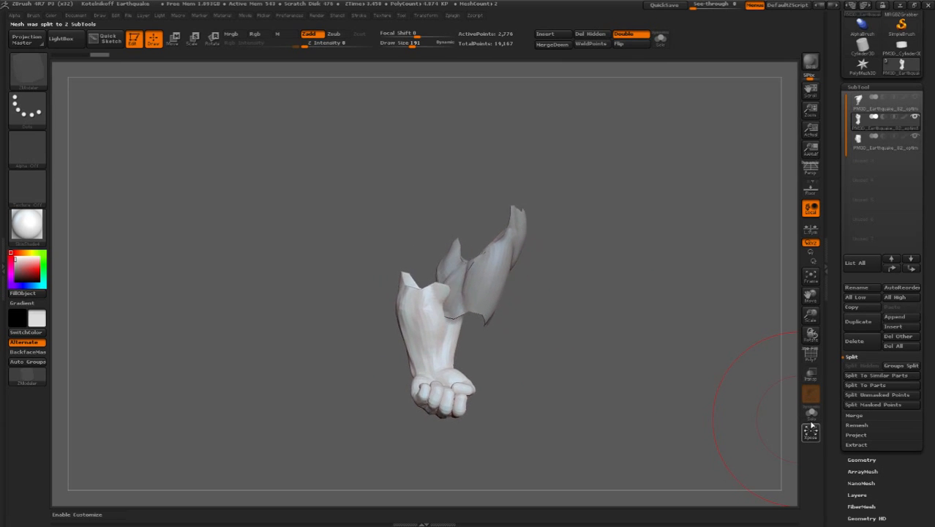
{"action": "mouse_move", "coordinate": [513, 220]}
{"action": "left_mouse_down"}
{"action": "mouse_move", "coordinate": [488, 203]}
{"action": "mouse_move", "coordinate": [508, 286]}
{"action": "left_mouse_up"}
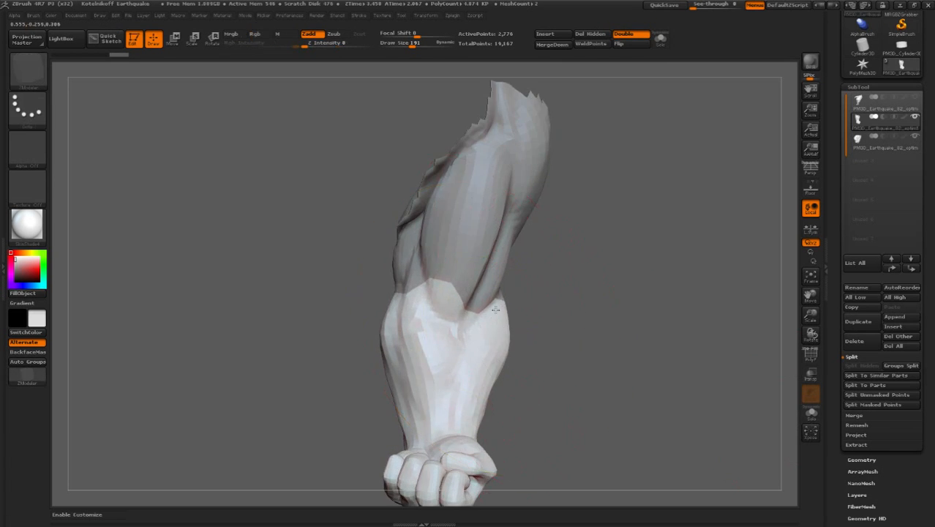
{"action": "mouse_move", "coordinate": [658, 409]}
{"action": "left_mouse_down"}
{"action": "mouse_move", "coordinate": [618, 432]}
{"action": "mouse_move", "coordinate": [517, 379]}
{"action": "mouse_move", "coordinate": [762, 433]}
{"action": "mouse_move", "coordinate": [626, 377]}
{"action": "mouse_move", "coordinate": [621, 334]}
{"action": "mouse_move", "coordinate": [637, 333]}
{"action": "left_mouse_up"}
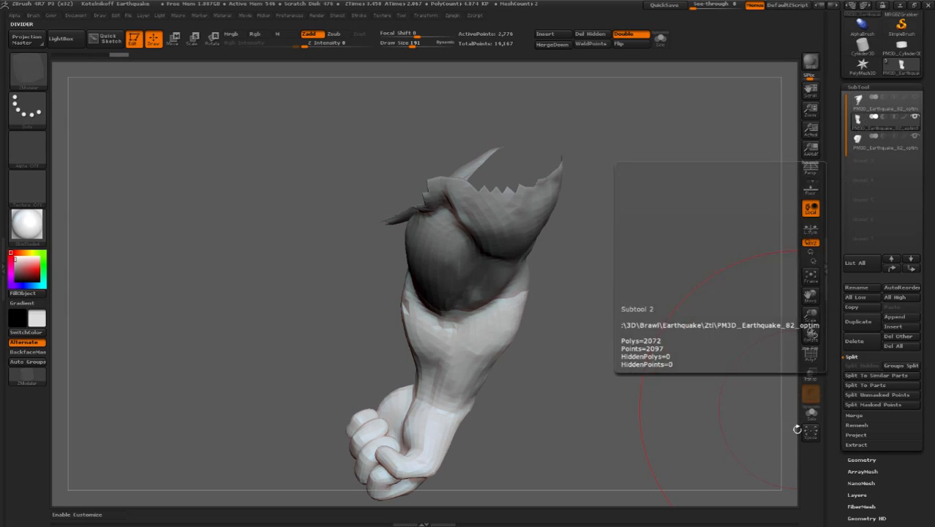
Isolate the forearm, show its polyframe and cap its open upper end with the ZModeler edge action Close set to Concave Hole
{"action": "left_click", "coordinate": [811, 413]}
{"action": "right_click_drag", "start_coordinate": [544, 357], "coordinate": [499, 347], "text": "ctrl"}
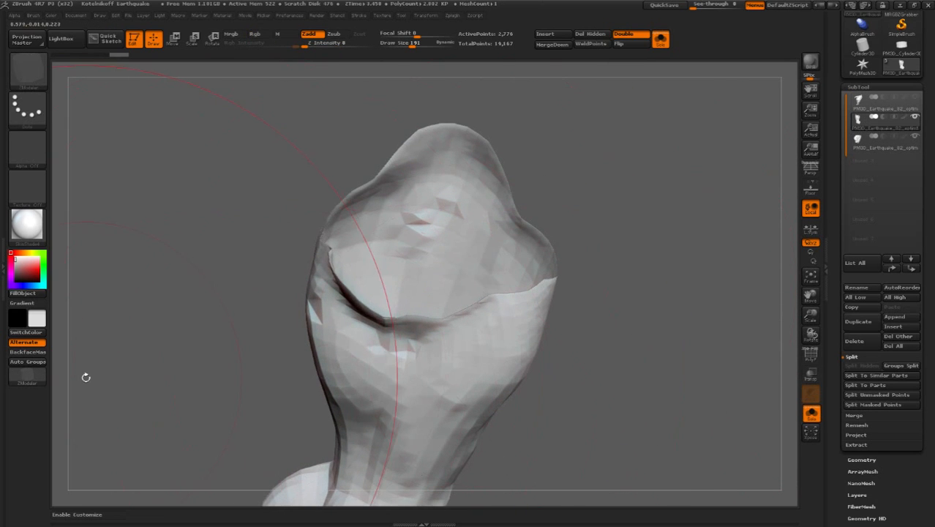
{"action": "left_click", "coordinate": [811, 355]}
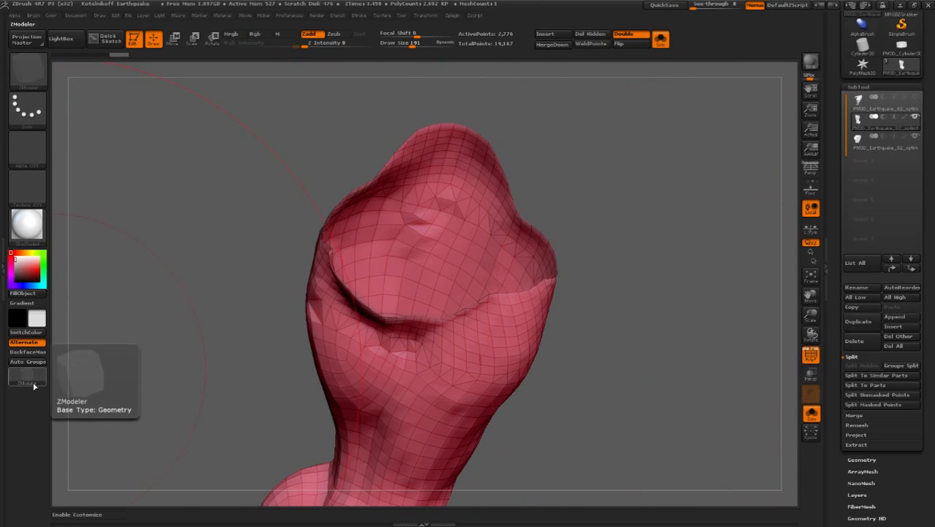
{"action": "mouse_move", "coordinate": [389, 235]}
{"action": "right_mouse_down"}
{"action": "mouse_move", "coordinate": [379, 193]}
{"action": "mouse_move", "coordinate": [328, 155]}
{"action": "right_mouse_up"}
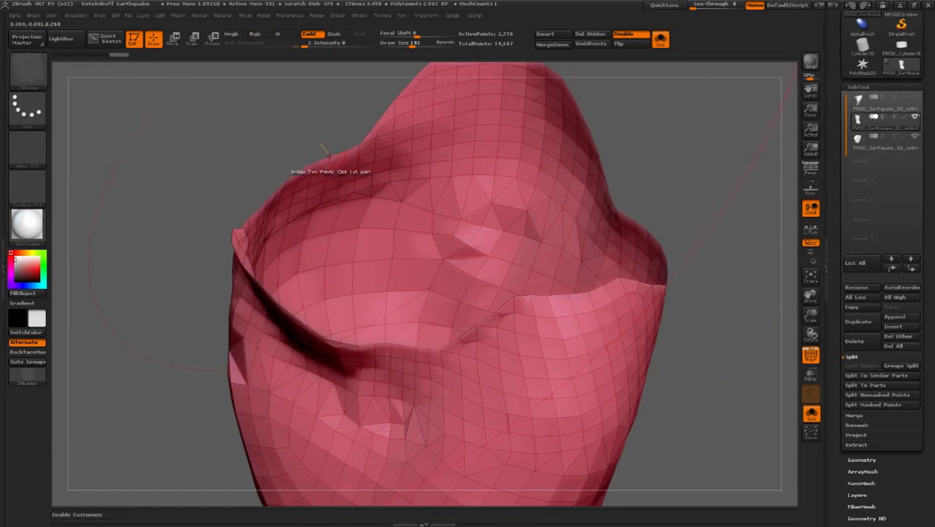
{"action": "key", "text": "space"}
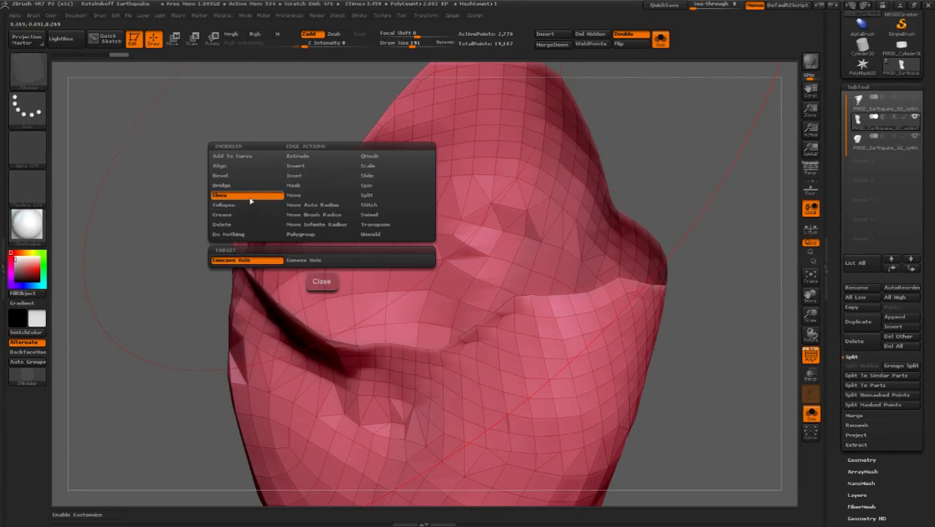
{"action": "right_click_drag", "start_coordinate": [485, 301], "coordinate": [578, 318], "text": "ctrl"}
Mask everything except the new cap's polygroup and inset the cap slightly with the Transpose Scale extrusion
{"action": "left_click", "coordinate": [173, 42]}
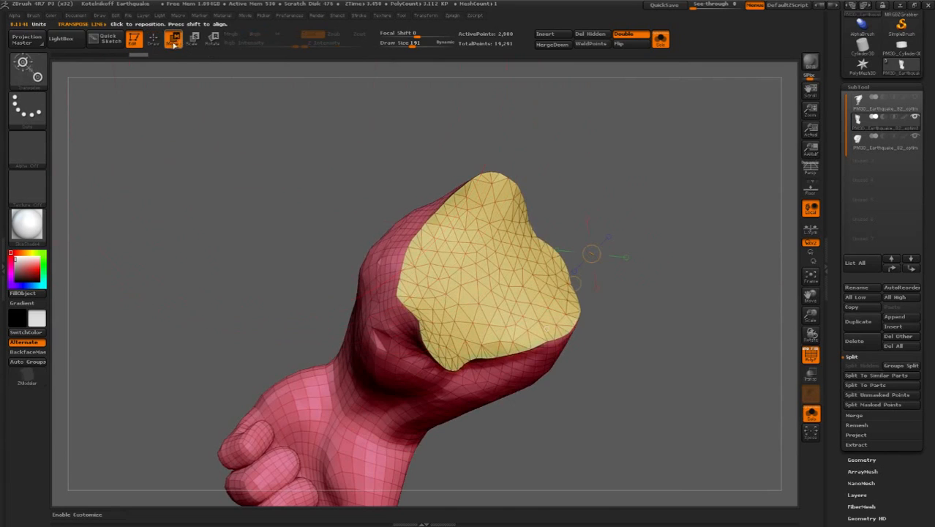
{"action": "left_click", "coordinate": [497, 274], "text": "ctrl"}
{"action": "right_click_drag", "start_coordinate": [562, 271], "coordinate": [576, 211]}
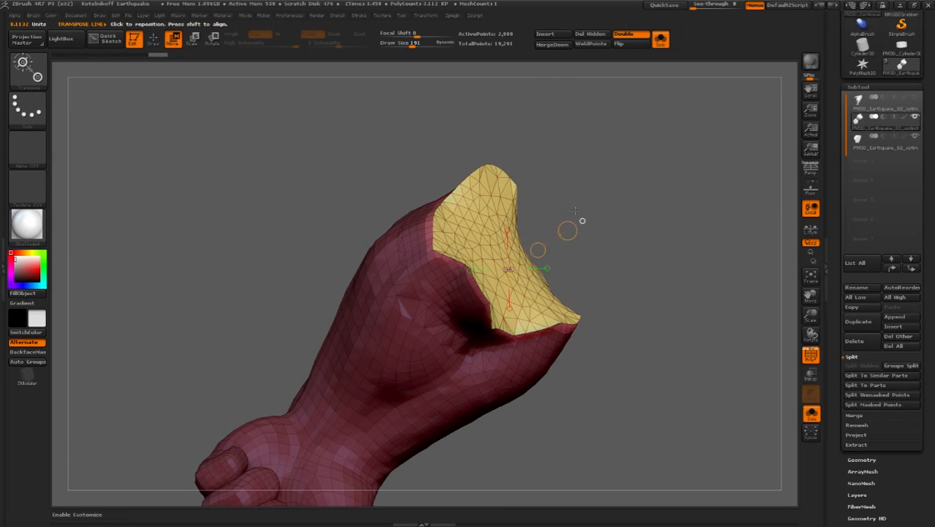
{"action": "left_click", "coordinate": [193, 38]}
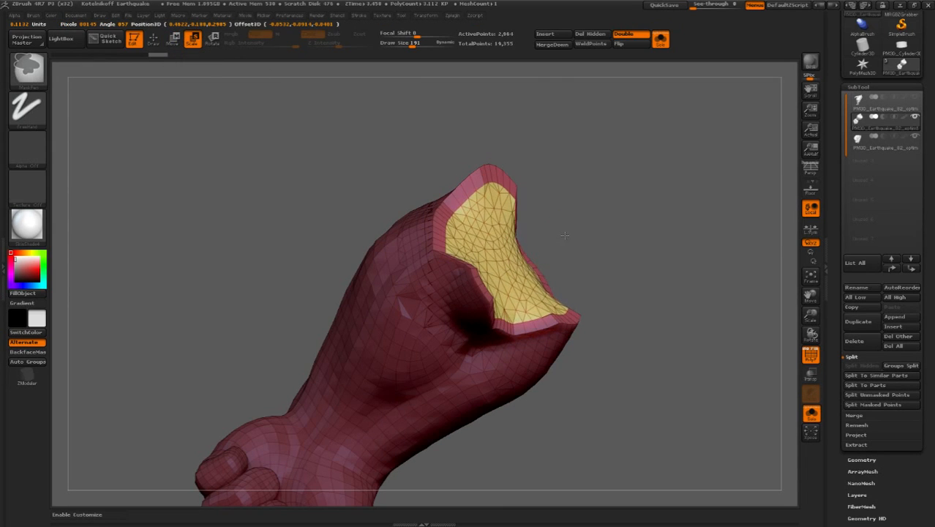
Extrude a second inset from the cap with Transpose Scale, shrinking it to a small patch at the centre of the cut
{"action": "mouse_move", "coordinate": [582, 221]}
{"action": "right_mouse_down"}
{"action": "mouse_move", "coordinate": [568, 235]}
{"action": "mouse_move", "coordinate": [573, 200]}
{"action": "mouse_move", "coordinate": [600, 158]}
{"action": "right_mouse_up"}
{"action": "right_click_drag", "start_coordinate": [569, 228], "coordinate": [548, 155]}
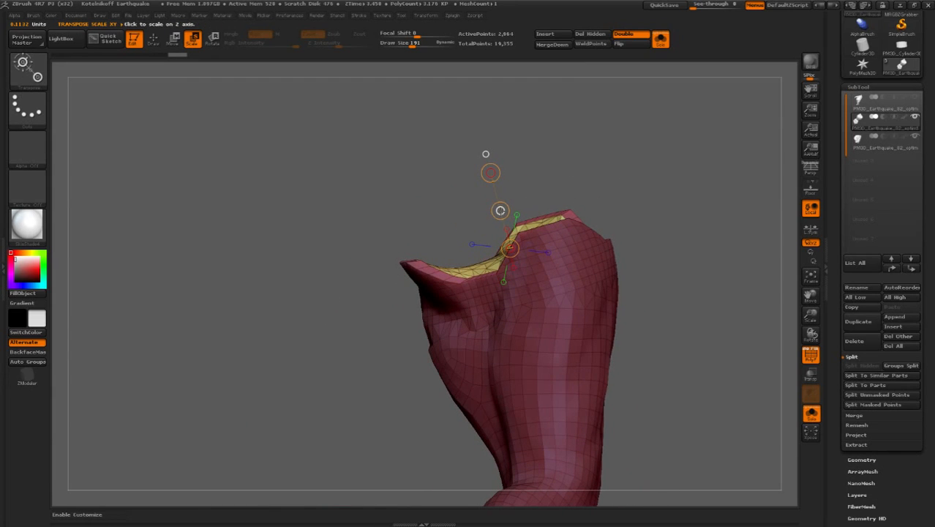
{"action": "mouse_move", "coordinate": [497, 206]}
{"action": "right_mouse_down"}
{"action": "mouse_move", "coordinate": [482, 164]}
{"action": "mouse_move", "coordinate": [468, 171]}
{"action": "mouse_move", "coordinate": [482, 229]}
{"action": "mouse_move", "coordinate": [553, 151]}
{"action": "mouse_move", "coordinate": [461, 183]}
{"action": "right_mouse_up"}
{"action": "mouse_move", "coordinate": [581, 135]}
{"action": "right_mouse_down"}
{"action": "mouse_move", "coordinate": [576, 180]}
{"action": "mouse_move", "coordinate": [581, 169]}
{"action": "mouse_move", "coordinate": [616, 191]}
{"action": "right_mouse_up"}
{"action": "mouse_move", "coordinate": [616, 190]}
{"action": "right_mouse_down"}
{"action": "mouse_move", "coordinate": [626, 233]}
{"action": "mouse_move", "coordinate": [529, 211]}
{"action": "mouse_move", "coordinate": [543, 211]}
{"action": "right_mouse_up"}
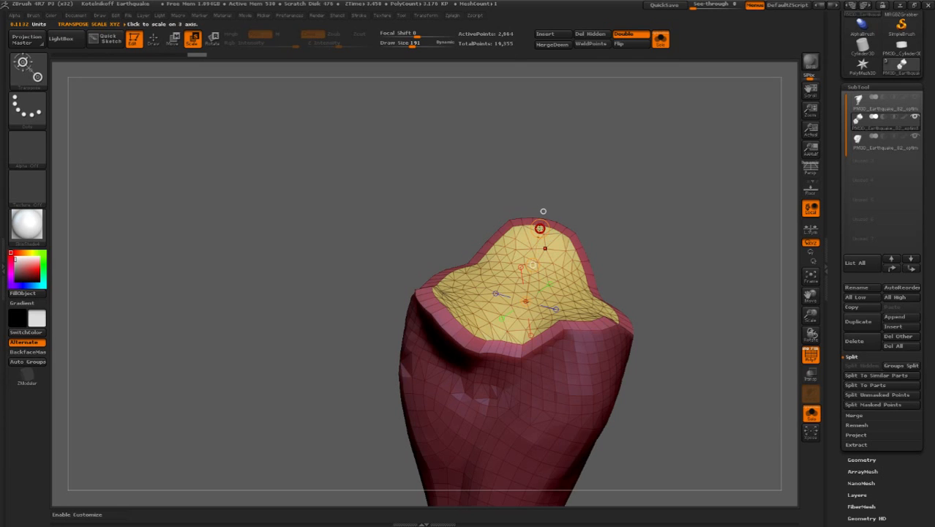
{"action": "left_click_drag", "start_coordinate": [540, 228], "coordinate": [532, 269], "text": "ctrl"}
{"action": "mouse_move", "coordinate": [661, 236]}
{"action": "right_mouse_down"}
{"action": "mouse_move", "coordinate": [638, 240]}
{"action": "mouse_move", "coordinate": [644, 275]}
{"action": "right_mouse_up"}
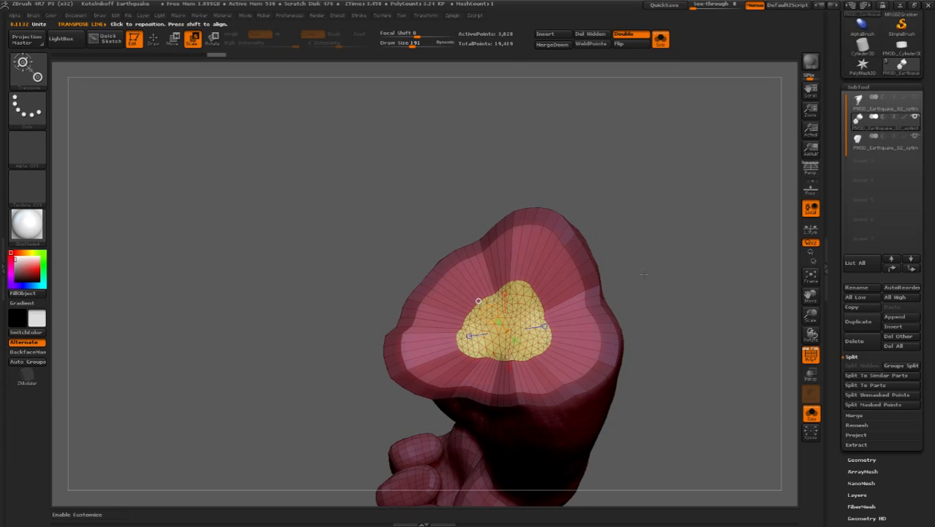
Switch the Polish By Features mode and polish the unmasked centre patch repeatedly until it is round
{"action": "scroll", "coordinate": [897, 515], "scroll_direction": "down", "scroll_amount": 3}
{"action": "left_click", "coordinate": [882, 466]}
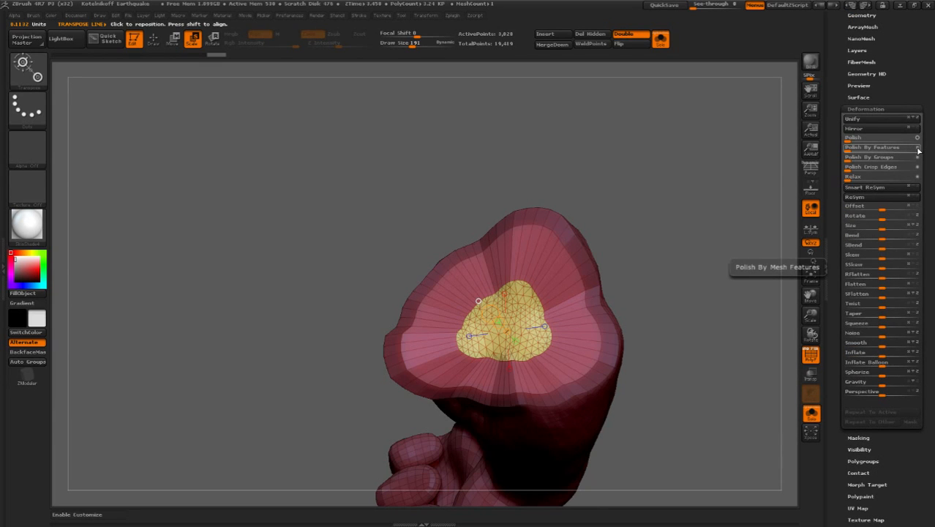
{"action": "left_click", "coordinate": [857, 147]}
{"action": "left_click", "coordinate": [857, 146]}
{"action": "left_click", "coordinate": [862, 145]}
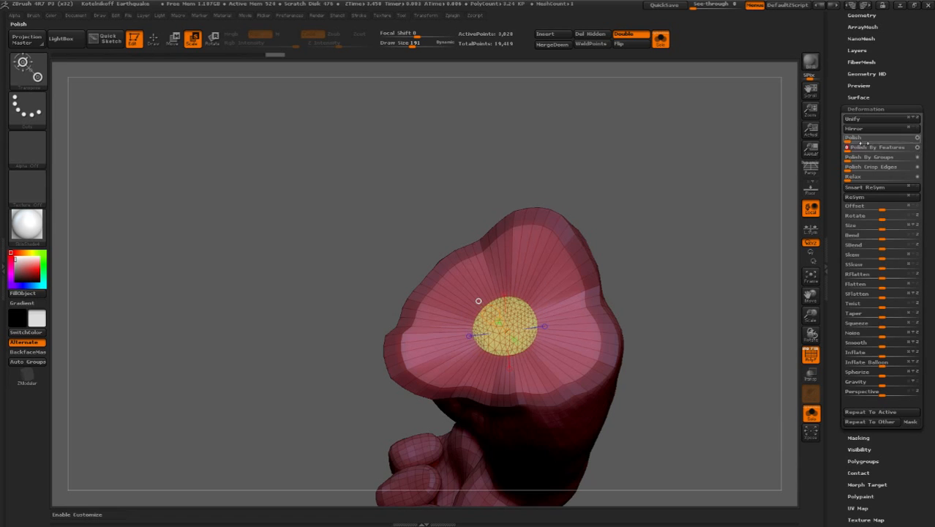
Extrude the round centre patch with Transpose and push it into the forearm to form a recessed socket
{"action": "left_click_drag", "start_coordinate": [610, 247], "coordinate": [617, 286]}
{"action": "mouse_move", "coordinate": [624, 248]}
{"action": "right_mouse_down"}
{"action": "mouse_move", "coordinate": [663, 256]}
{"action": "mouse_move", "coordinate": [681, 355]}
{"action": "mouse_move", "coordinate": [658, 295]}
{"action": "mouse_move", "coordinate": [648, 322]}
{"action": "right_mouse_up"}
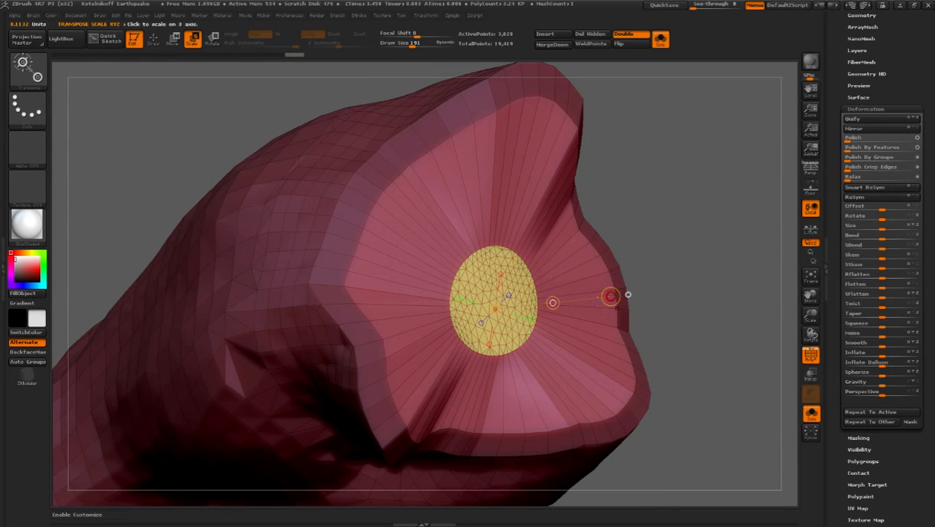
{"action": "left_click_drag", "start_coordinate": [612, 296], "coordinate": [508, 303], "text": "ctrl"}
{"action": "key", "text": "w"}
{"action": "right_click_drag", "start_coordinate": [659, 283], "coordinate": [775, 370]}
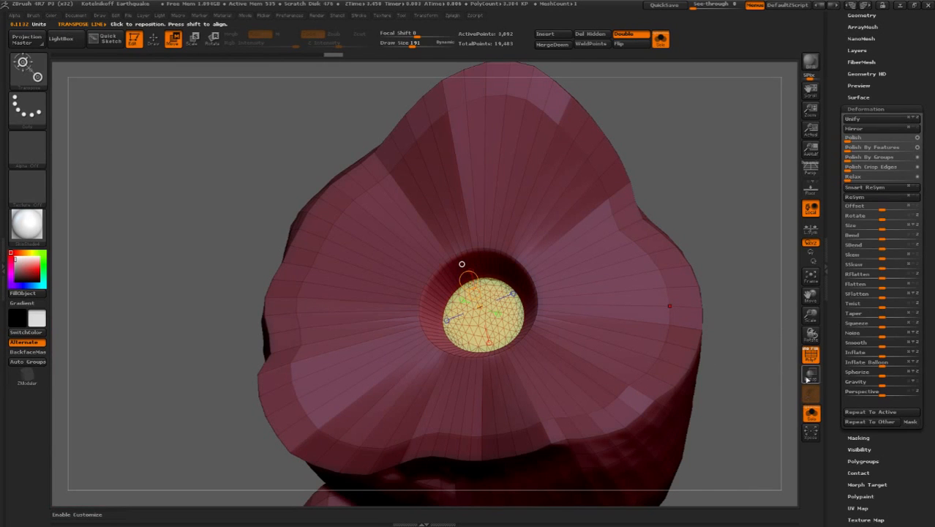
Return to Draw mode and clear the mask from the forearm
{"action": "left_click_drag", "start_coordinate": [726, 243], "coordinate": [729, 252], "text": "ctrl"}
{"action": "right_click_drag", "start_coordinate": [729, 252], "coordinate": [720, 150], "text": "ctrl"}
{"action": "right_click_drag", "start_coordinate": [721, 150], "coordinate": [743, 147]}
{"action": "left_click", "coordinate": [579, 331], "text": "ctrl"}
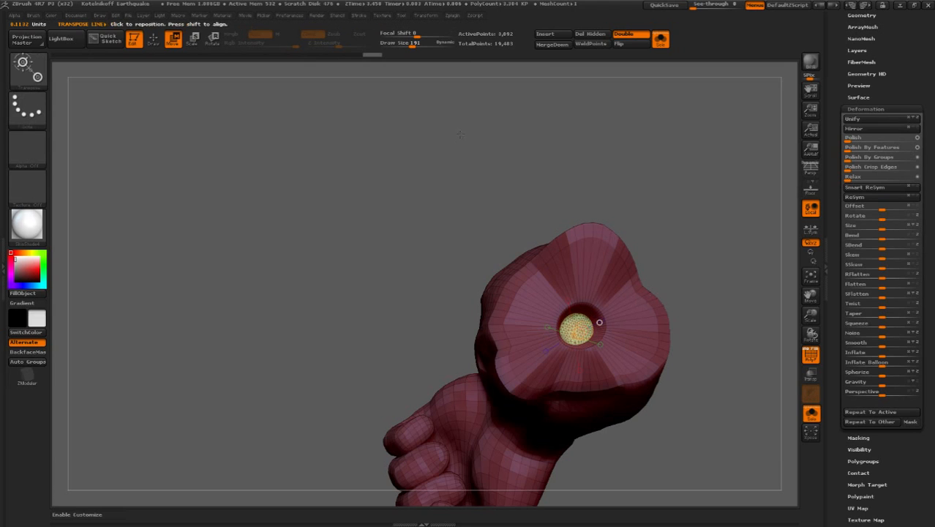
{"action": "key", "text": "q"}
{"action": "left_click_drag", "start_coordinate": [658, 194], "coordinate": [681, 250], "text": "ctrl"}
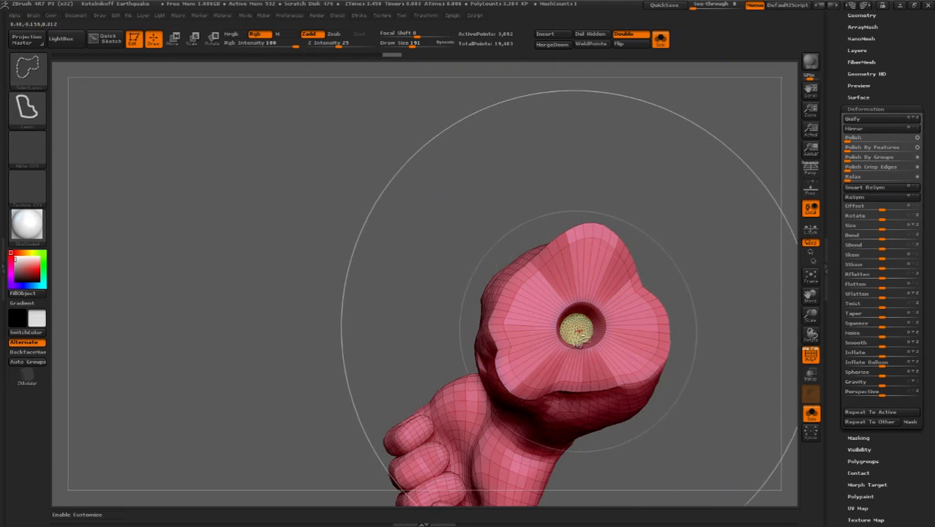
Isolate the disc inside the socket and grow the visible area ring by ring out to the rim of the cut
{"action": "left_click", "coordinate": [579, 330], "text": "ctrl+shift"}
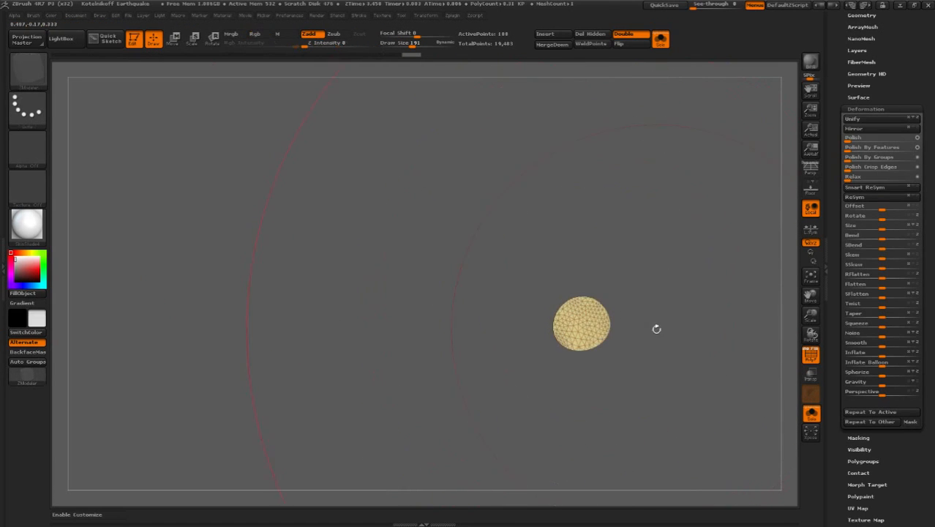
{"action": "left_click_drag", "start_coordinate": [648, 339], "coordinate": [589, 323], "text": "alt"}
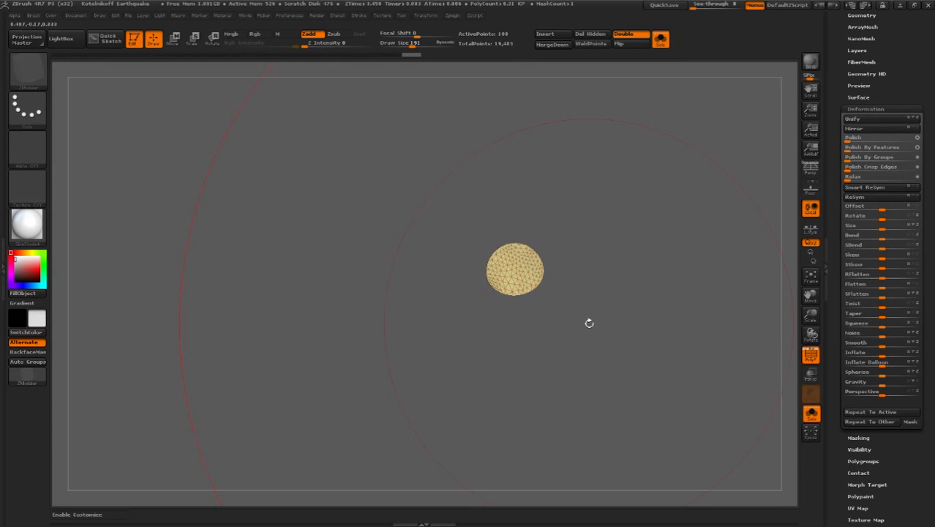
{"action": "key", "text": "ctrl"}
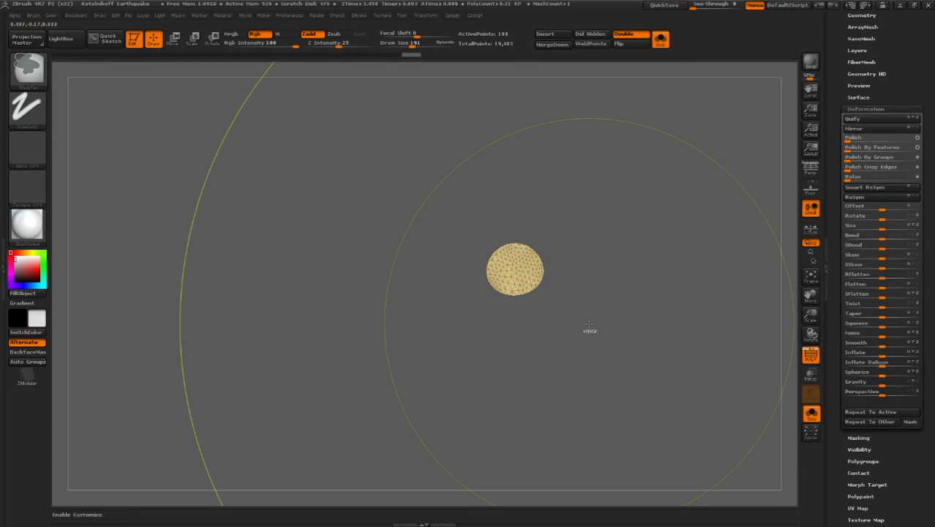
{"action": "key", "text": "ctrl+shift+x"}
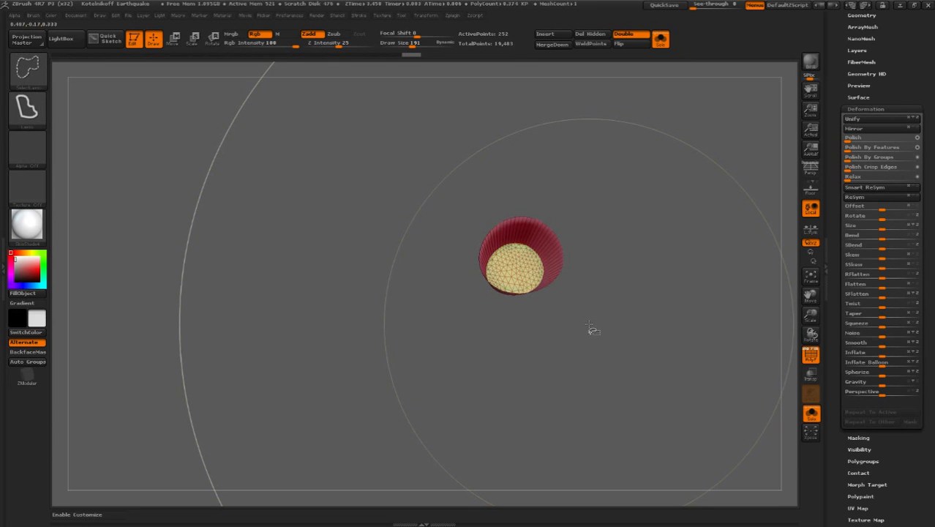
{"action": "left_click_drag", "start_coordinate": [590, 323], "coordinate": [587, 341]}
{"action": "key", "text": "ctrl+shift+x"}
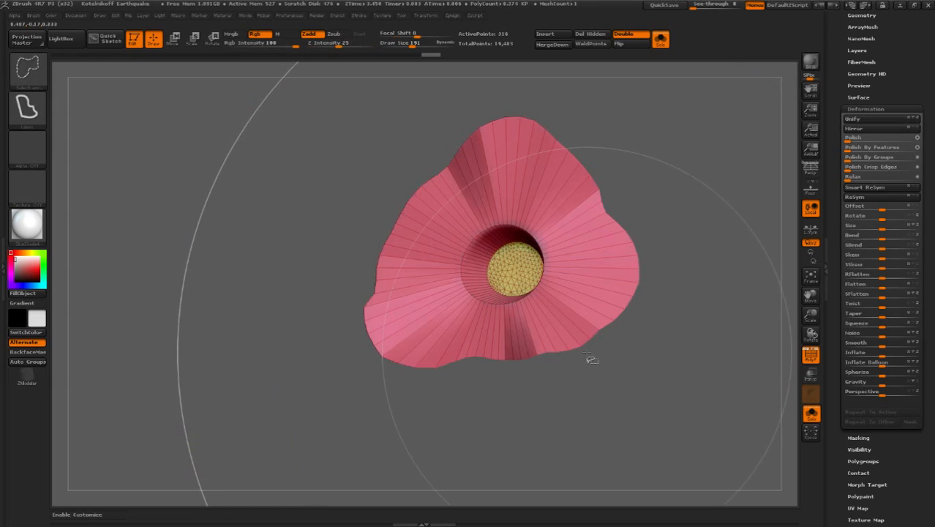
{"action": "key", "text": "ctrl+shift+x"}
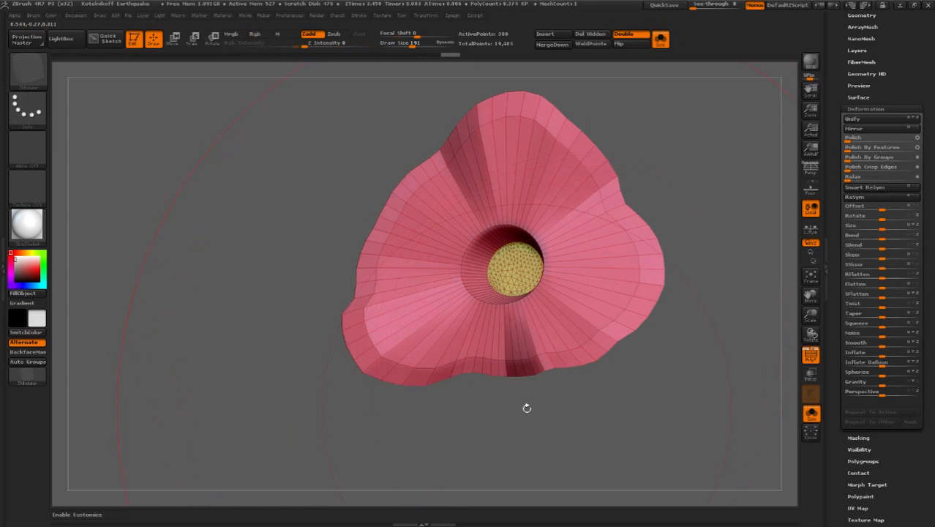
Hide the socket's disc, assign the remaining cut surface and socket wall to a new polygroup, and unhide the whole forearm
{"action": "left_click", "coordinate": [521, 279], "text": "ctrl+alt+shift"}
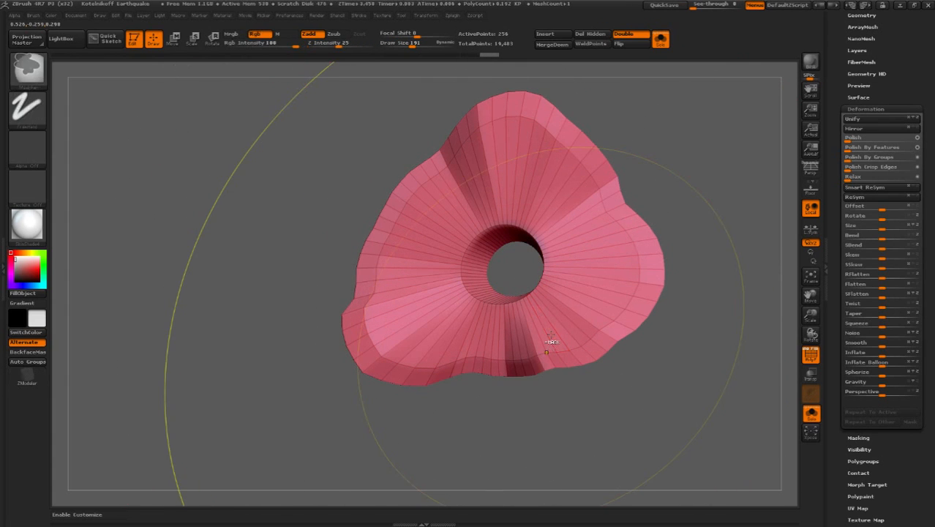
{"action": "key", "text": "ctrl+shift"}
{"action": "left_click_drag", "start_coordinate": [637, 156], "coordinate": [662, 157]}
{"action": "left_click", "coordinate": [693, 230], "text": "ctrl+shift"}
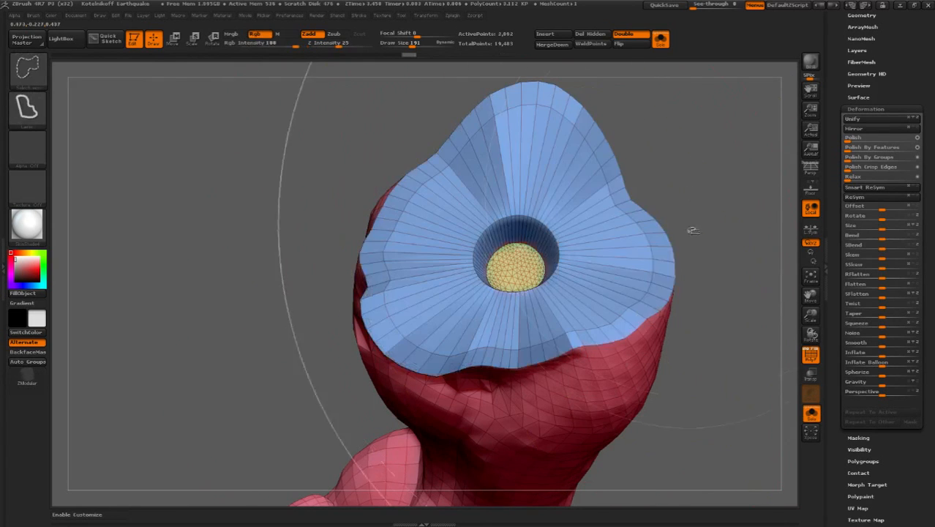
Turn off the polyframe display and examine the forearm's capped end and socket from several angles
{"action": "right_click_drag", "start_coordinate": [574, 316], "coordinate": [620, 351], "text": "ctrl"}
{"action": "left_click_drag", "start_coordinate": [620, 362], "coordinate": [758, 386]}
{"action": "left_click", "coordinate": [810, 355]}
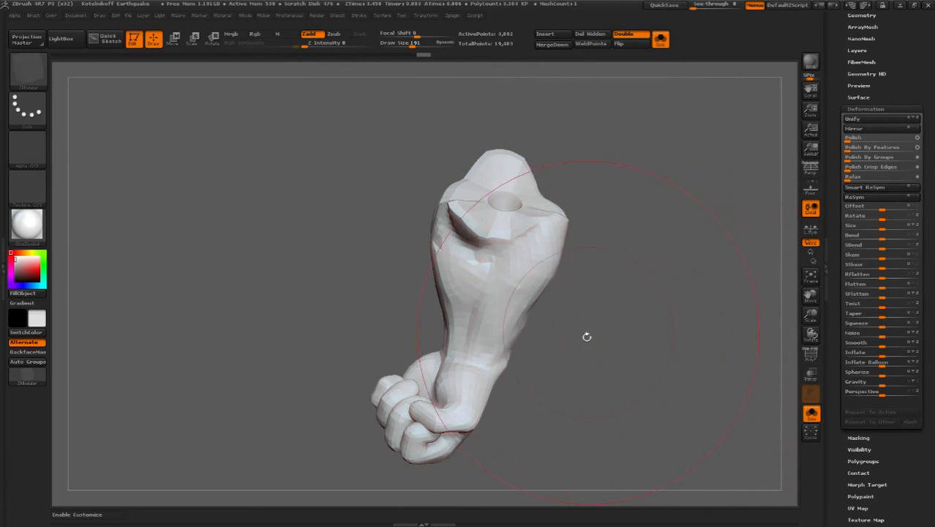
{"action": "left_click_drag", "start_coordinate": [587, 336], "coordinate": [591, 306]}
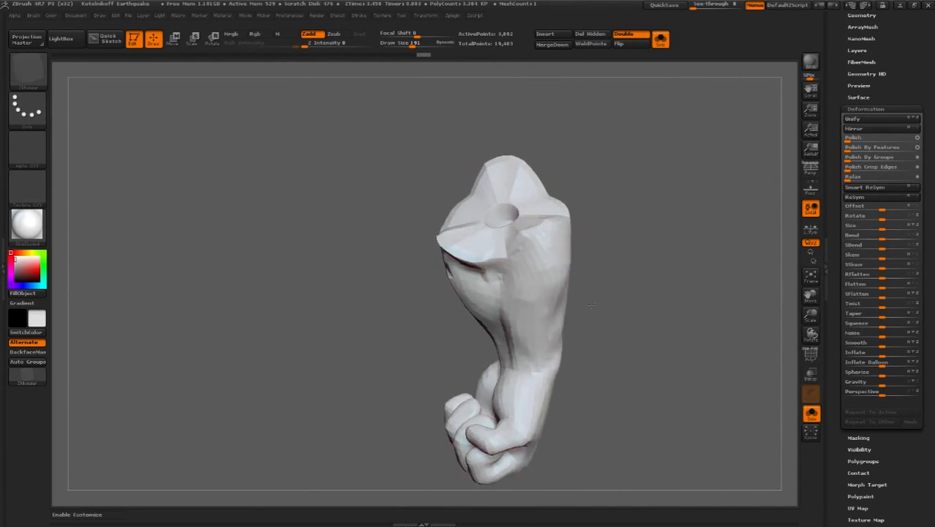
{"action": "right_click_drag", "start_coordinate": [591, 306], "coordinate": [598, 238], "text": "ctrl"}
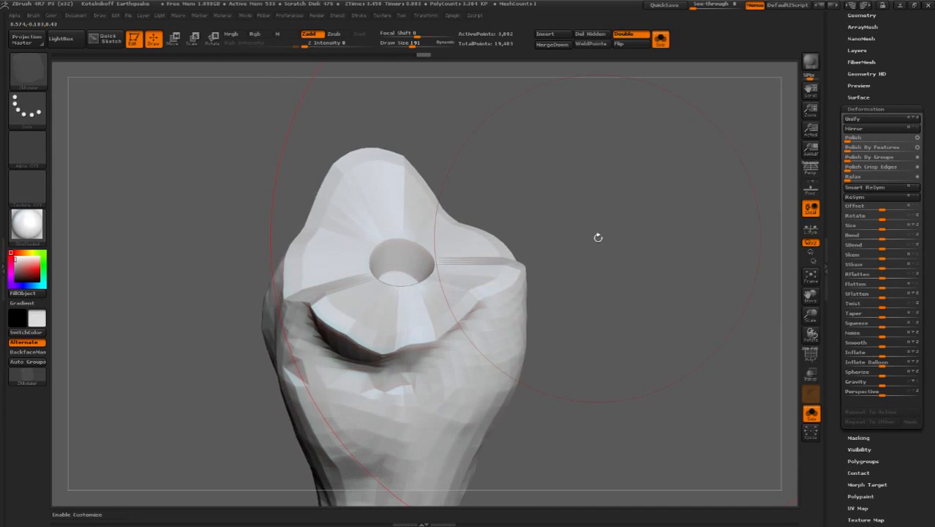
{"action": "right_click_drag", "start_coordinate": [374, 420], "coordinate": [458, 410]}
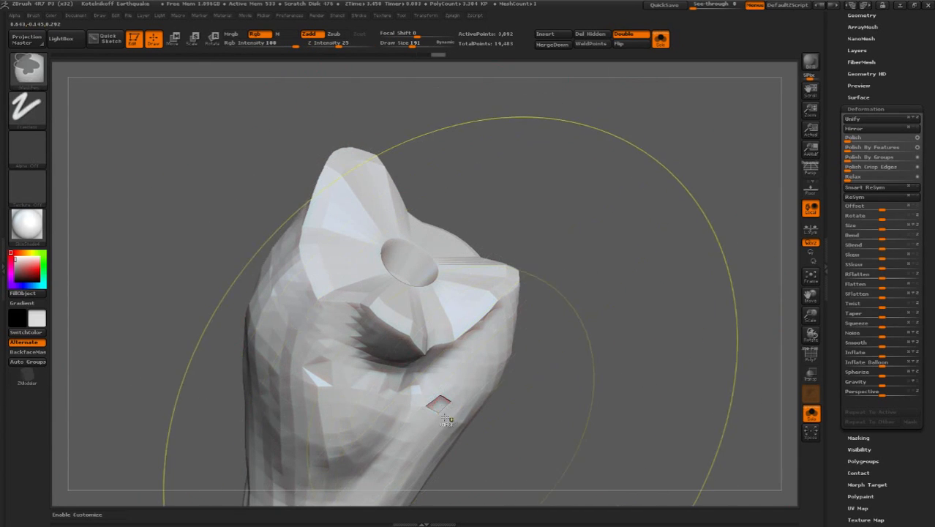
Isolate the forearm's cut-surface polygroup together with its recessed socket
{"action": "left_click", "coordinate": [446, 404], "text": "ctrl+shift"}
{"action": "left_click_drag", "start_coordinate": [560, 262], "coordinate": [600, 248], "text": "ctrl+shift"}
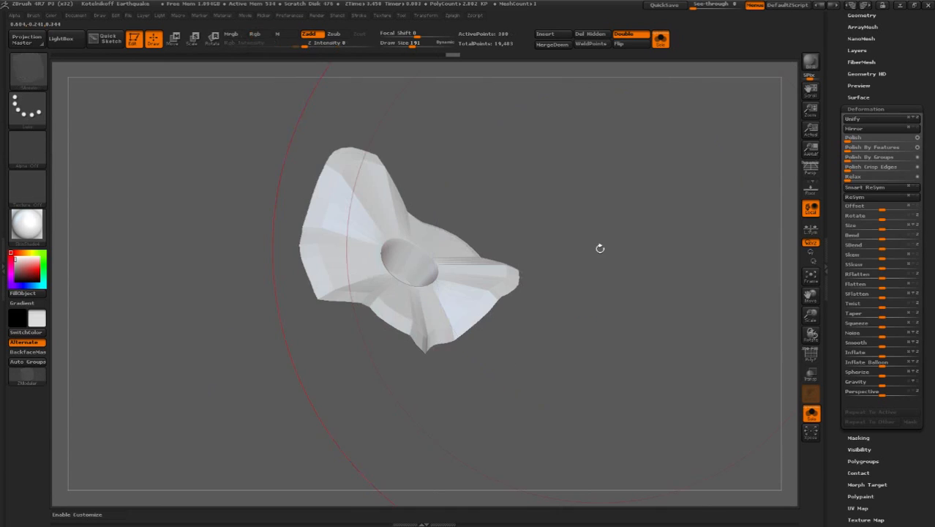
{"action": "right_click_drag", "start_coordinate": [423, 344], "coordinate": [563, 174]}
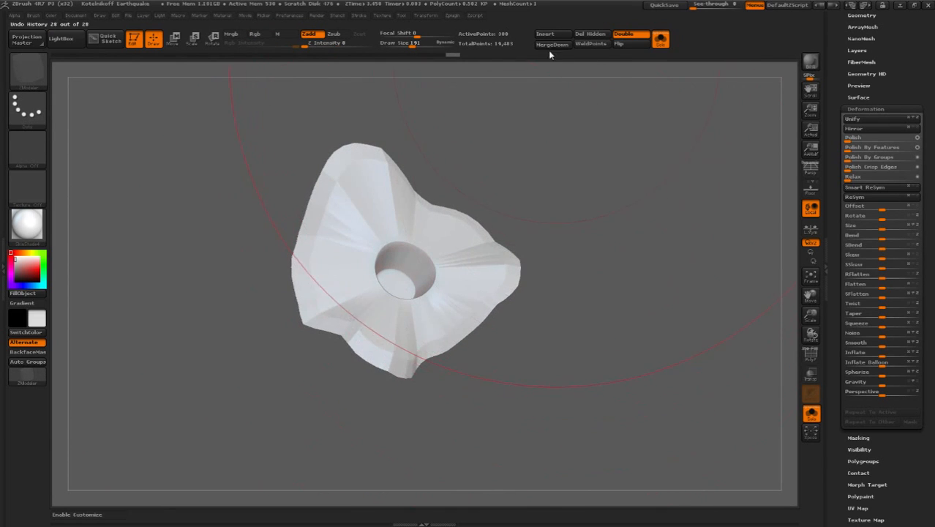
Copy the isolated cap and socket into its own subtool without the hidden geometry, and flip its normals with Double off
{"action": "left_click_drag", "start_coordinate": [884, 16], "coordinate": [881, 93]}
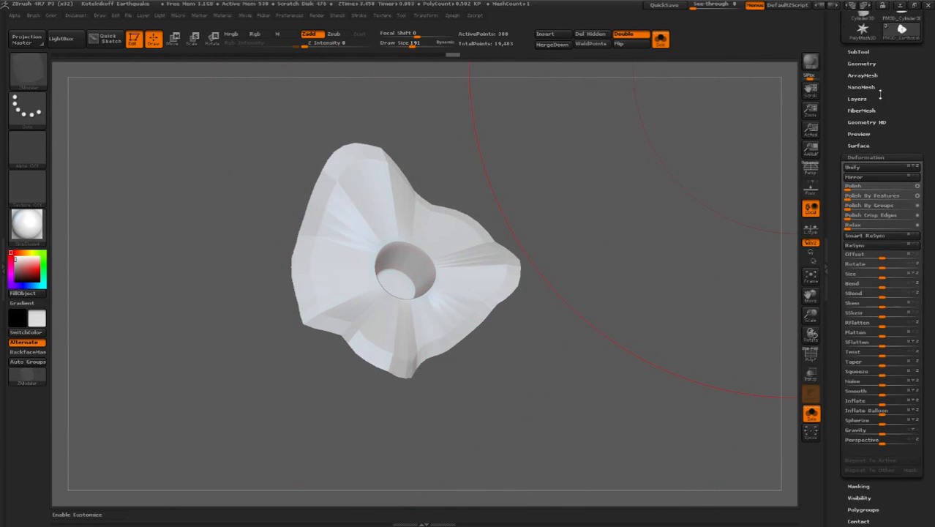
{"action": "left_click", "coordinate": [871, 51]}
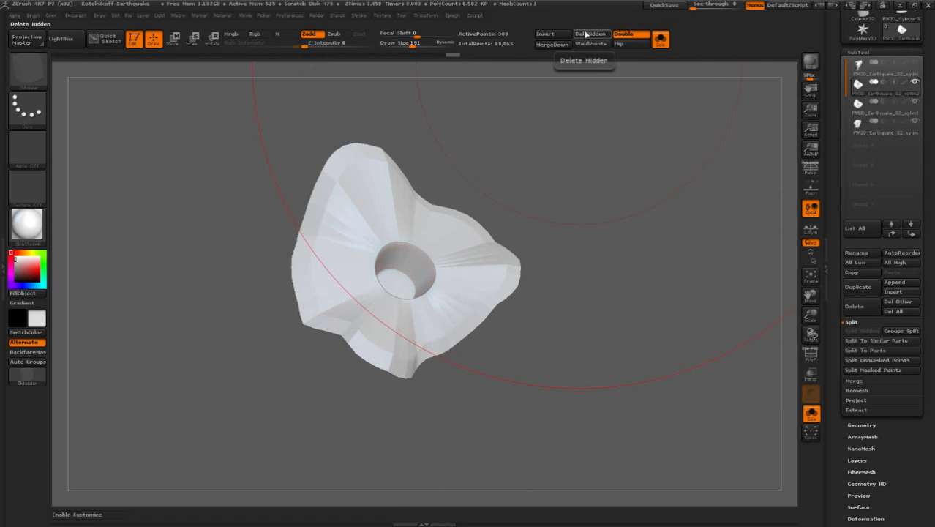
{"action": "left_click", "coordinate": [631, 37]}
{"action": "left_click_drag", "start_coordinate": [533, 279], "coordinate": [547, 243]}
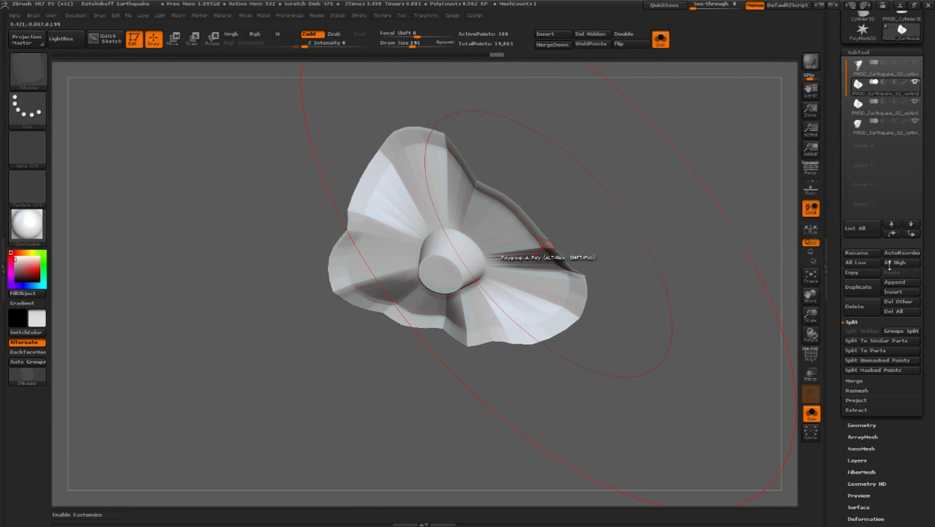
Merge the flipped cap down with the upper arm subtool and weld their coincident points
{"action": "mouse_move", "coordinate": [858, 115]}
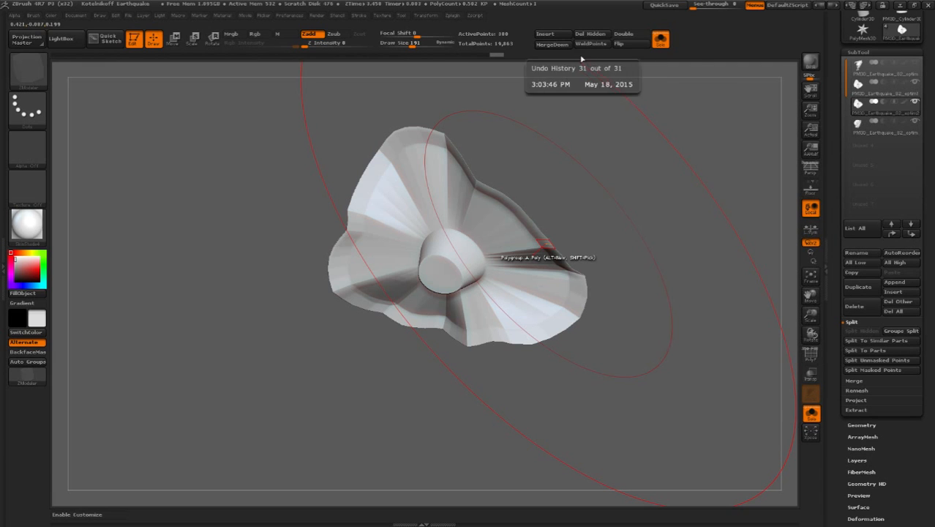
{"action": "left_click", "coordinate": [553, 45]}
{"action": "left_click", "coordinate": [519, 62]}
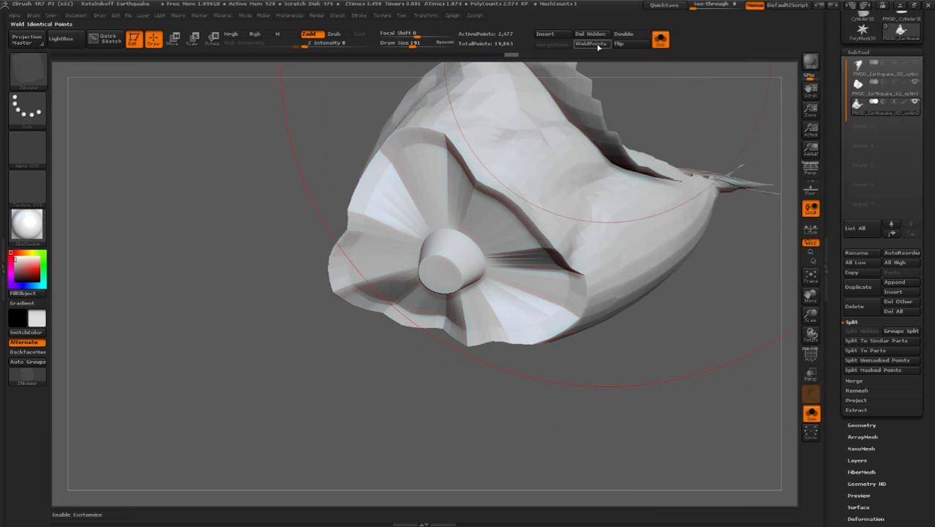
{"action": "left_click_drag", "start_coordinate": [602, 333], "coordinate": [611, 345]}
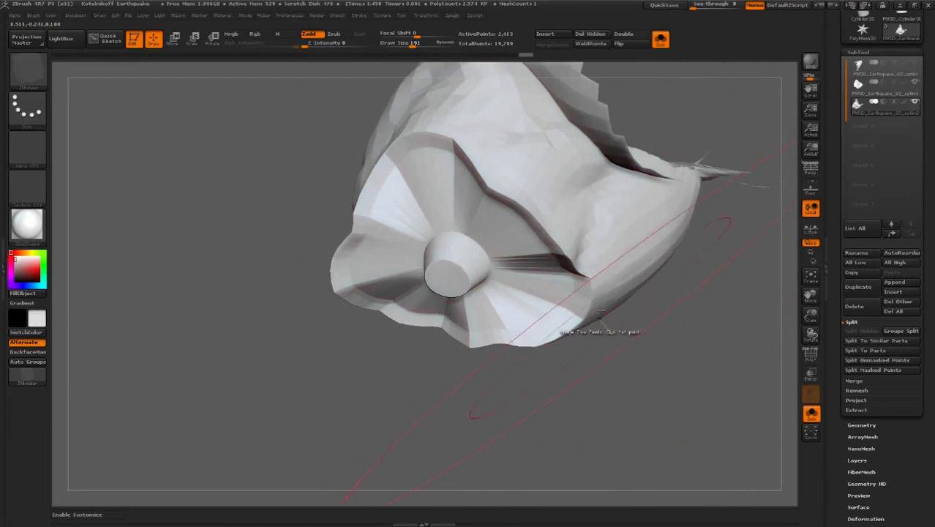
Try smoothing the upper arm's welded cap, peg and rim seam, and undo the smoothing strokes
{"action": "key", "text": "shift"}
{"action": "mouse_move", "coordinate": [582, 268]}
{"action": "left_mouse_down", "text": "shift"}
{"action": "mouse_move", "coordinate": [484, 293]}
{"action": "mouse_move", "coordinate": [505, 315]}
{"action": "left_mouse_up", "text": "shift"}
{"action": "mouse_move", "coordinate": [554, 355]}
{"action": "left_mouse_down"}
{"action": "mouse_move", "coordinate": [644, 344]}
{"action": "mouse_move", "coordinate": [695, 373]}
{"action": "mouse_move", "coordinate": [633, 322]}
{"action": "left_mouse_up"}
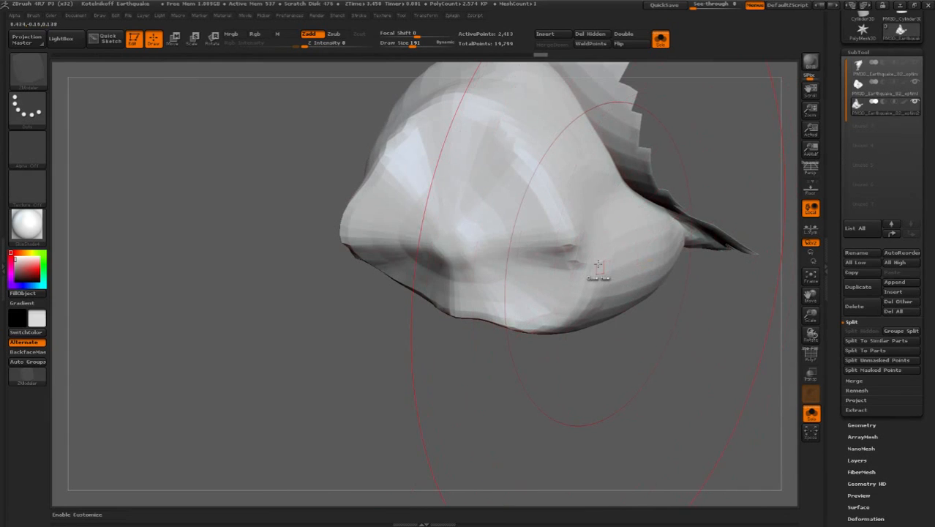
{"action": "mouse_move", "coordinate": [596, 359]}
{"action": "left_mouse_down"}
{"action": "mouse_move", "coordinate": [464, 336]}
{"action": "mouse_move", "coordinate": [644, 355]}
{"action": "mouse_move", "coordinate": [604, 348]}
{"action": "left_mouse_up"}
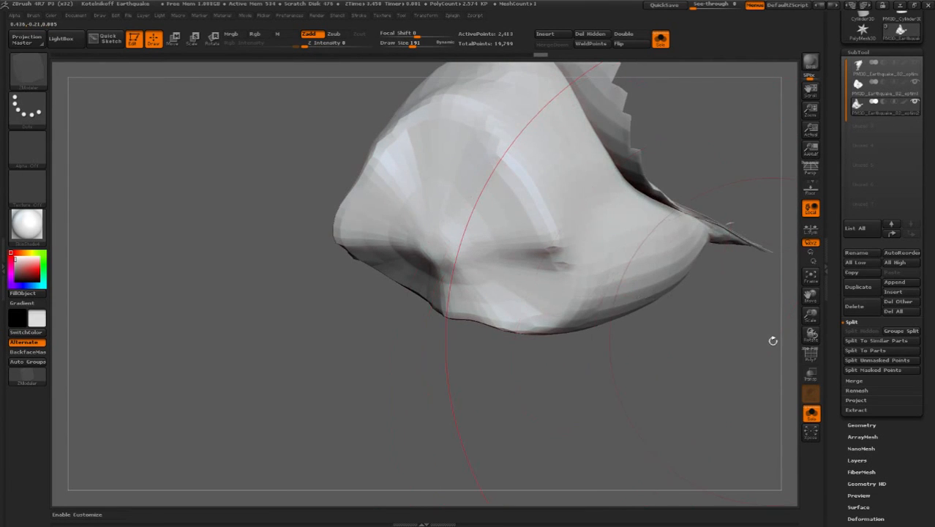
{"action": "left_click_drag", "start_coordinate": [773, 341], "coordinate": [615, 331]}
{"action": "mouse_move", "coordinate": [468, 198]}
{"action": "left_mouse_down", "text": "shift"}
{"action": "mouse_move", "coordinate": [578, 257]}
{"action": "mouse_move", "coordinate": [457, 221]}
{"action": "mouse_move", "coordinate": [472, 219]}
{"action": "left_mouse_up", "text": "shift"}
{"action": "key", "text": "ctrl+z"}
{"action": "key", "text": "ctrl+z"}
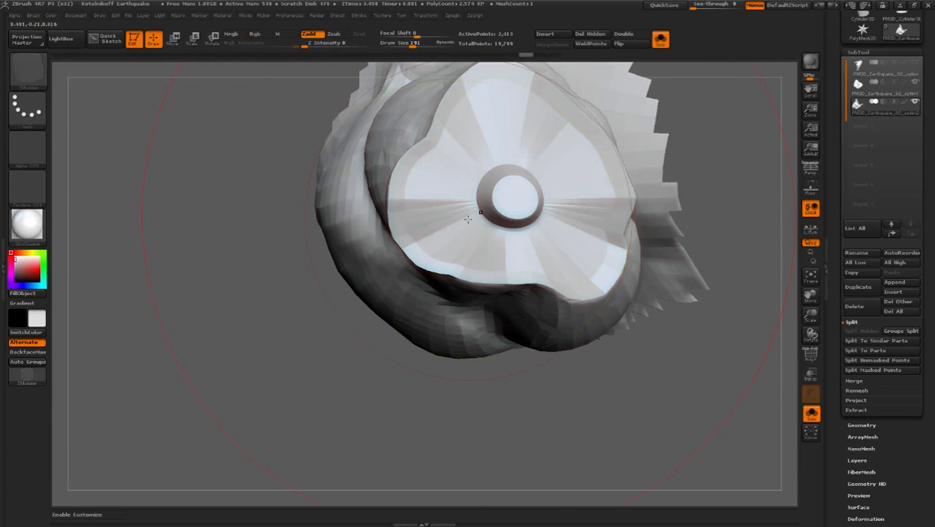
Leave Solo mode, switch to the forearm subtool, and unhide its whole mesh
{"action": "mouse_move", "coordinate": [636, 333]}
{"action": "left_mouse_down"}
{"action": "mouse_move", "coordinate": [598, 299]}
{"action": "mouse_move", "coordinate": [713, 216]}
{"action": "left_mouse_up"}
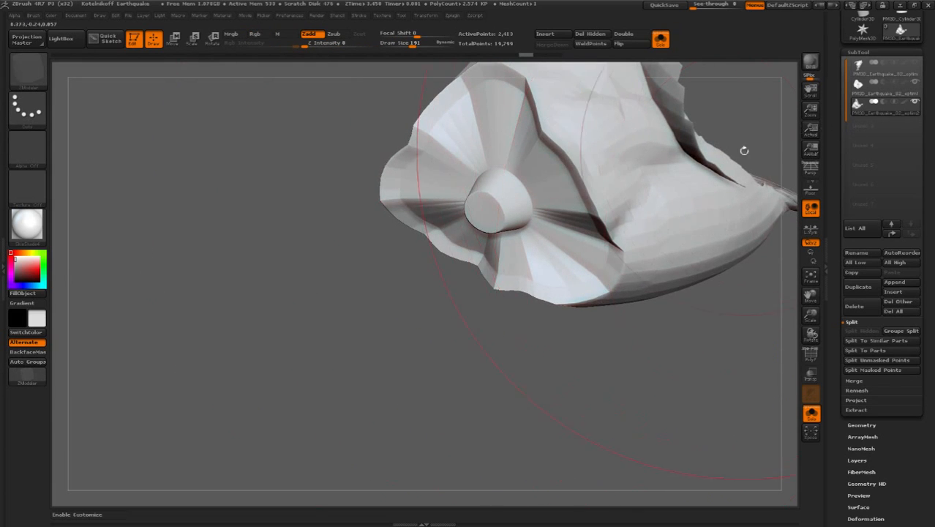
{"action": "left_click_drag", "start_coordinate": [744, 151], "coordinate": [653, 312]}
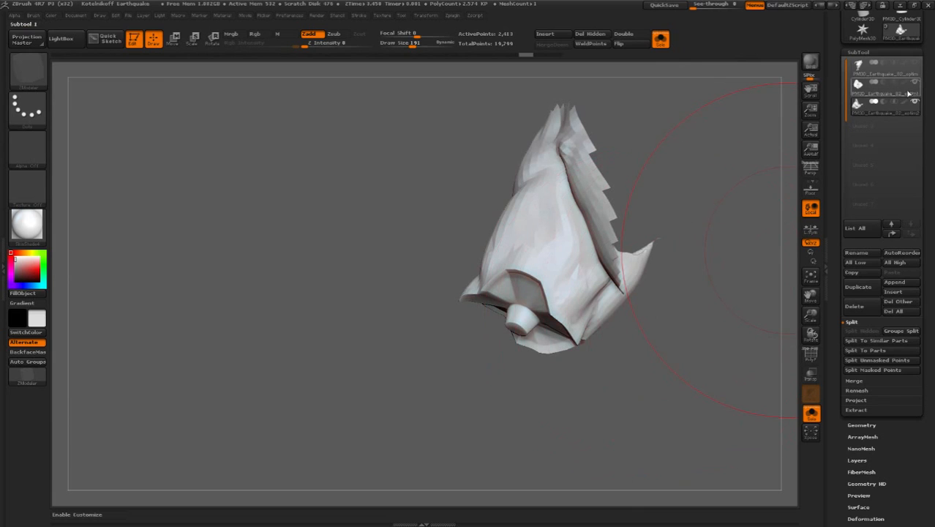
{"action": "left_click", "coordinate": [812, 414]}
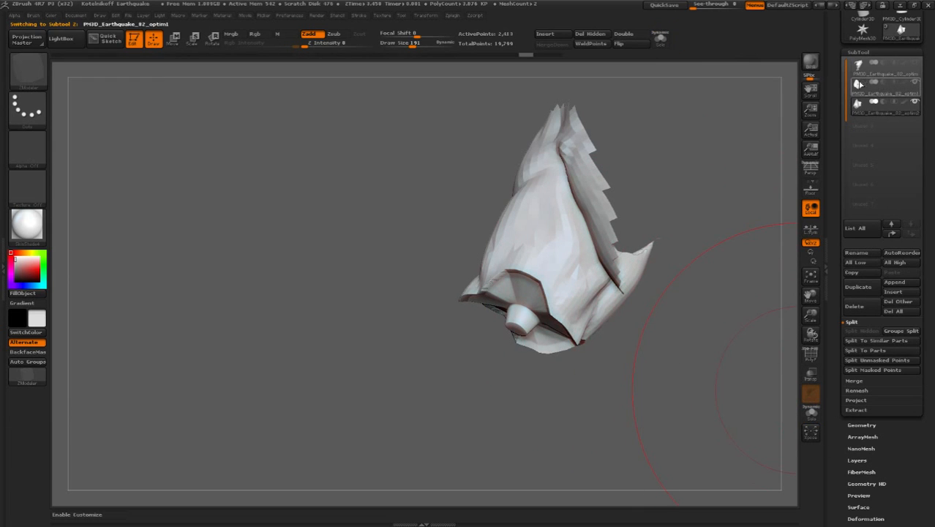
{"action": "left_click", "coordinate": [630, 378], "text": "ctrl+shift"}
Spread the upper arm and forearm apart in Xpose view and examine the peg and socket from several angles
{"action": "mouse_move", "coordinate": [631, 380]}
{"action": "left_mouse_down"}
{"action": "mouse_move", "coordinate": [564, 387]}
{"action": "mouse_move", "coordinate": [732, 446]}
{"action": "left_mouse_up"}
{"action": "left_click", "coordinate": [811, 435]}
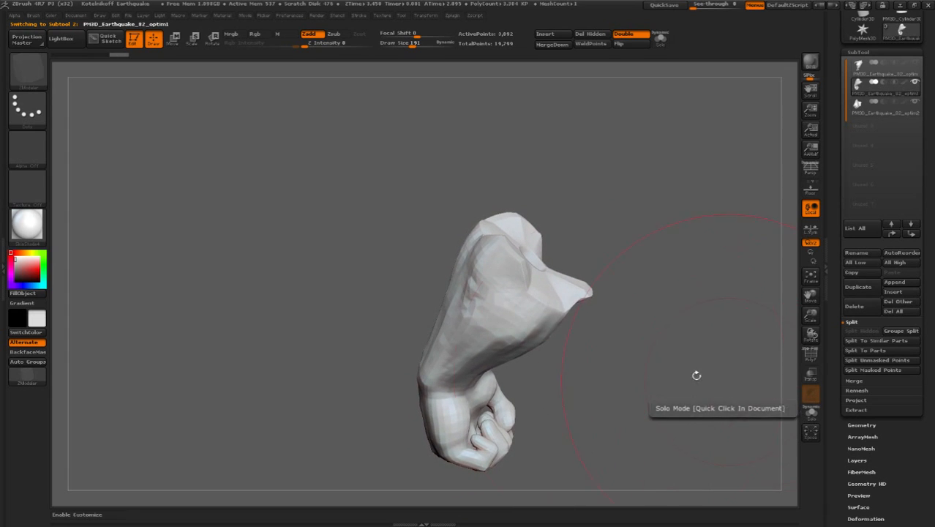
{"action": "right_click_drag", "start_coordinate": [635, 344], "coordinate": [640, 289], "text": "alt"}
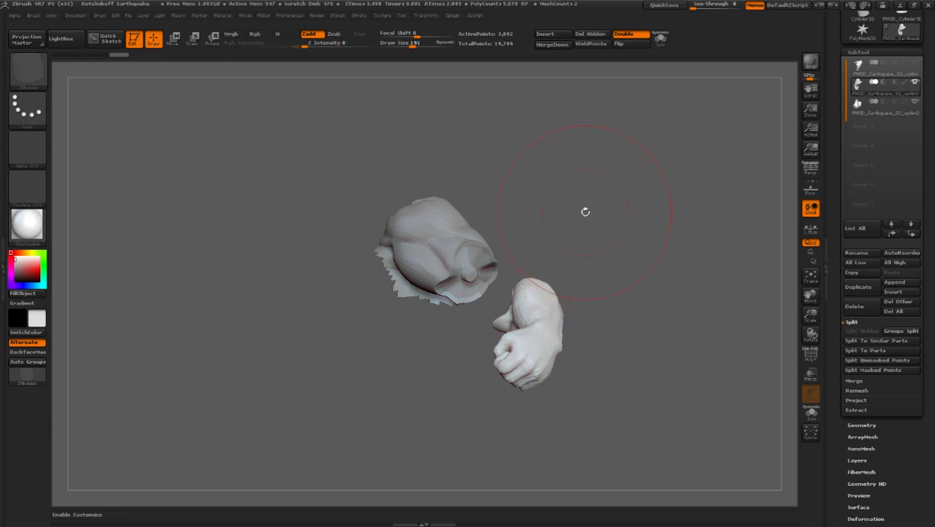
{"action": "right_click_drag", "start_coordinate": [585, 212], "coordinate": [577, 231]}
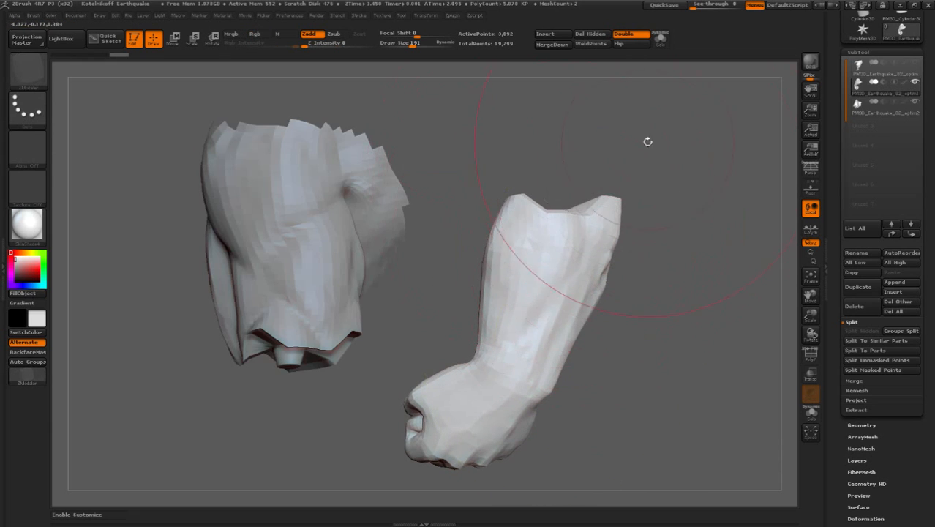
{"action": "right_click_drag", "start_coordinate": [634, 227], "coordinate": [619, 280]}
{"action": "mouse_move", "coordinate": [453, 367]}
{"action": "right_mouse_down"}
{"action": "mouse_move", "coordinate": [459, 338]}
{"action": "mouse_move", "coordinate": [444, 373]}
{"action": "right_mouse_up"}
{"action": "right_click_drag", "start_coordinate": [358, 303], "coordinate": [361, 369], "text": "alt"}
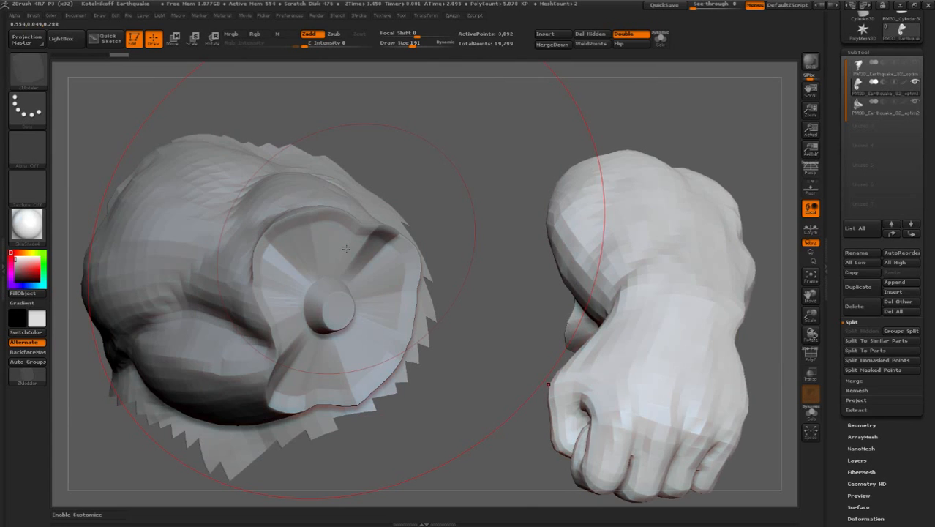
{"action": "right_click_drag", "start_coordinate": [503, 253], "coordinate": [566, 300]}
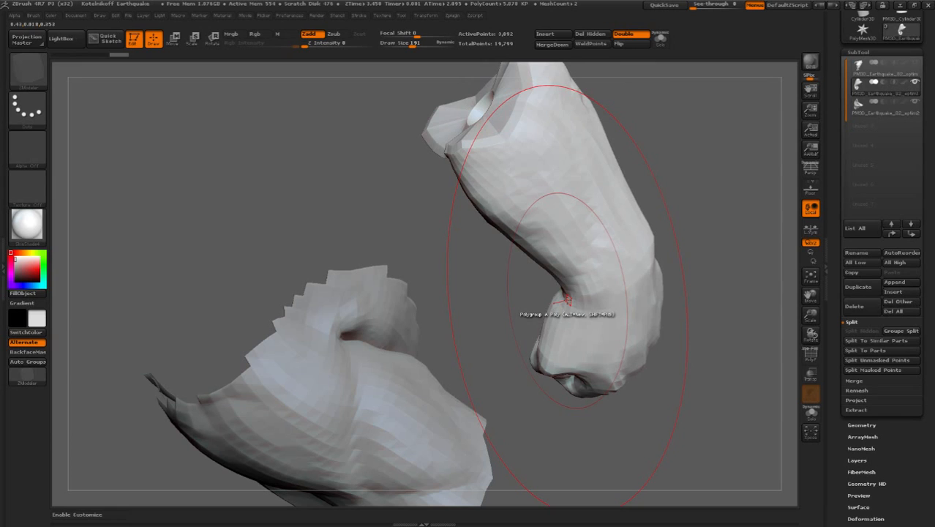
{"action": "right_click_drag", "start_coordinate": [702, 219], "coordinate": [622, 272]}
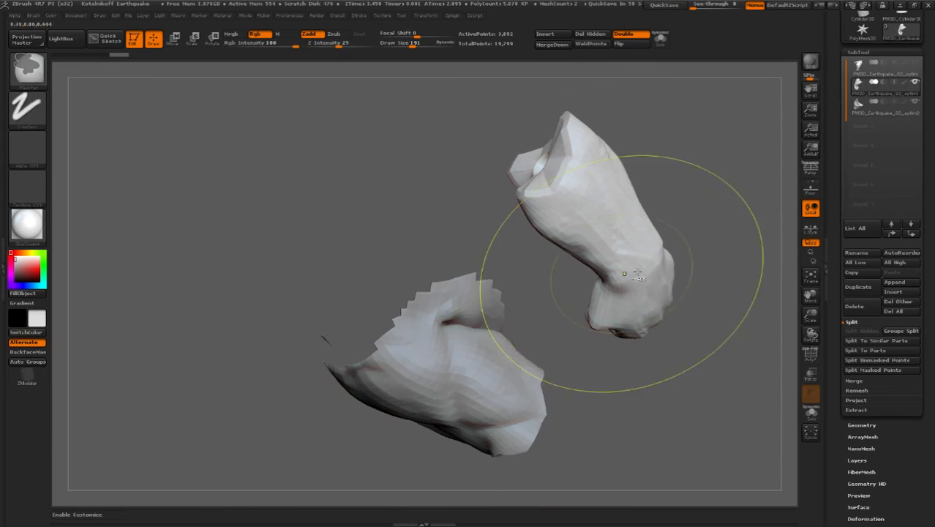
Bring the arm parts back together and move the upper arm subtool above the forearm in the subtool order
{"action": "left_click", "coordinate": [811, 415]}
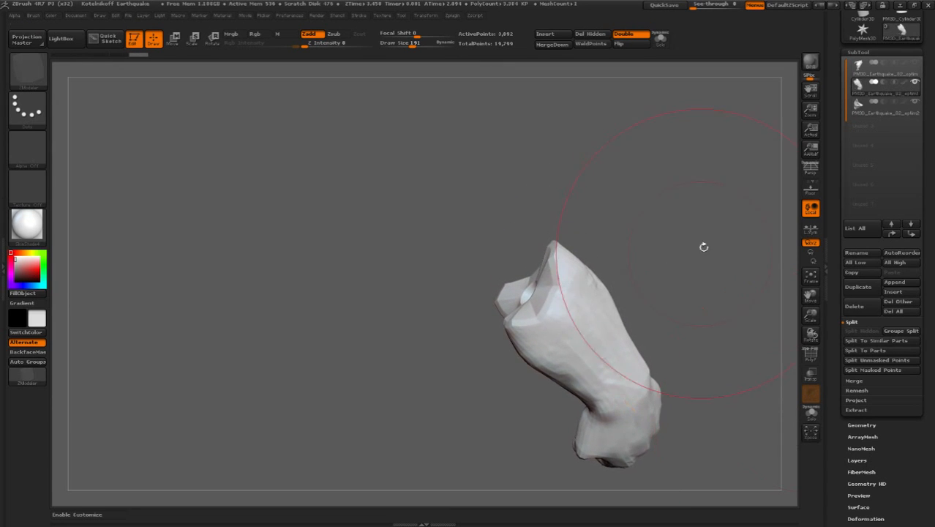
{"action": "left_click_drag", "start_coordinate": [669, 328], "coordinate": [693, 247]}
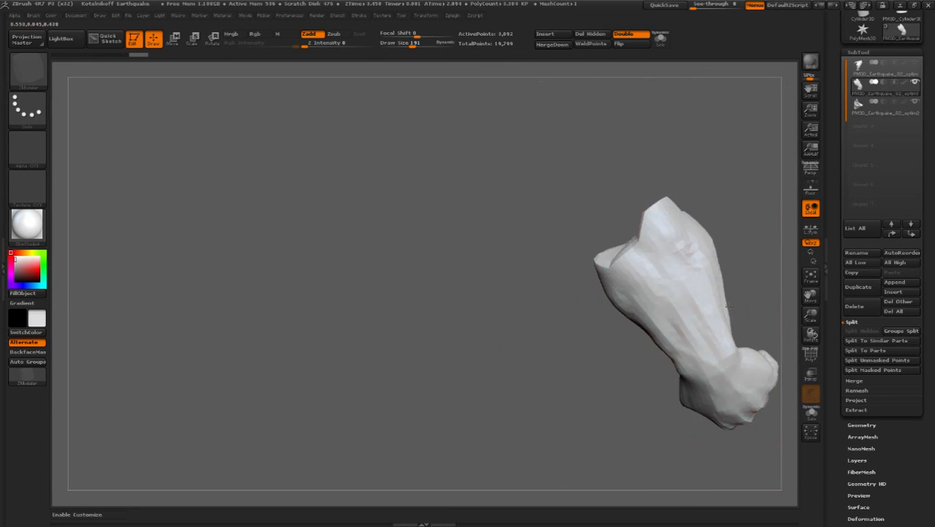
{"action": "mouse_move", "coordinate": [704, 294]}
{"action": "left_mouse_down", "text": "alt"}
{"action": "mouse_move", "coordinate": [533, 334]}
{"action": "mouse_move", "coordinate": [549, 289]}
{"action": "left_mouse_up", "text": "alt"}
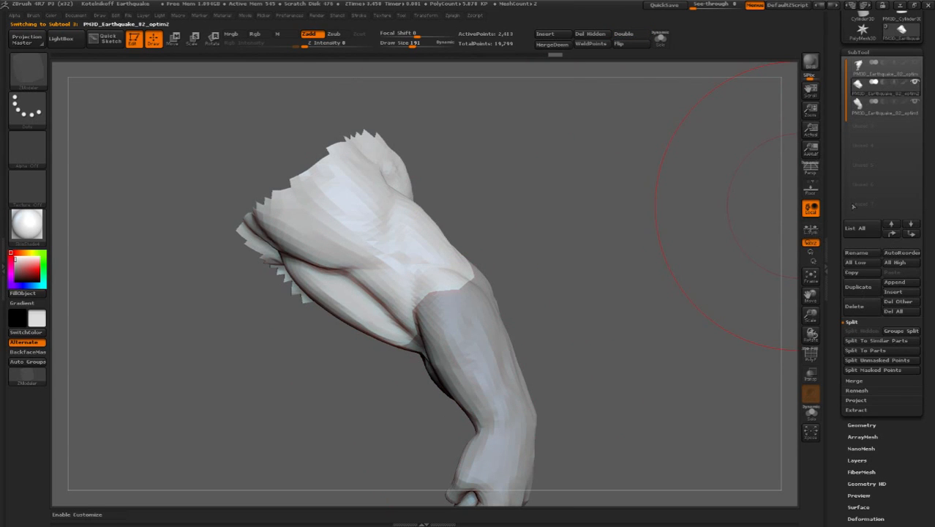
Select the body subtool and merge it down with the upper arm, accepting the non-undoable operation
{"action": "left_click", "coordinate": [886, 67]}
{"action": "left_click", "coordinate": [553, 46]}
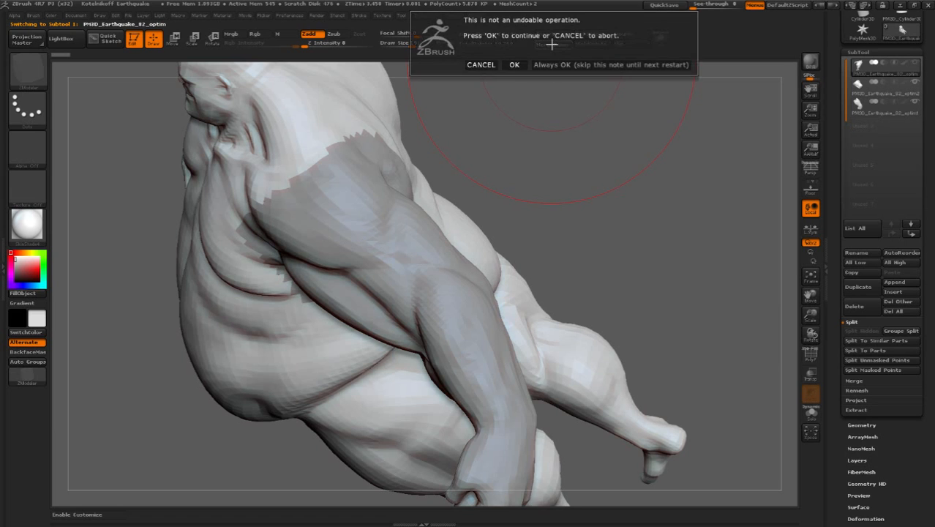
{"action": "left_click", "coordinate": [513, 64]}
Frame the whole figure and spread the body and forearm apart in Xpose view
{"action": "right_click_drag", "start_coordinate": [450, 218], "coordinate": [675, 373]}
{"action": "key", "text": "f"}
{"action": "left_click", "coordinate": [812, 430]}
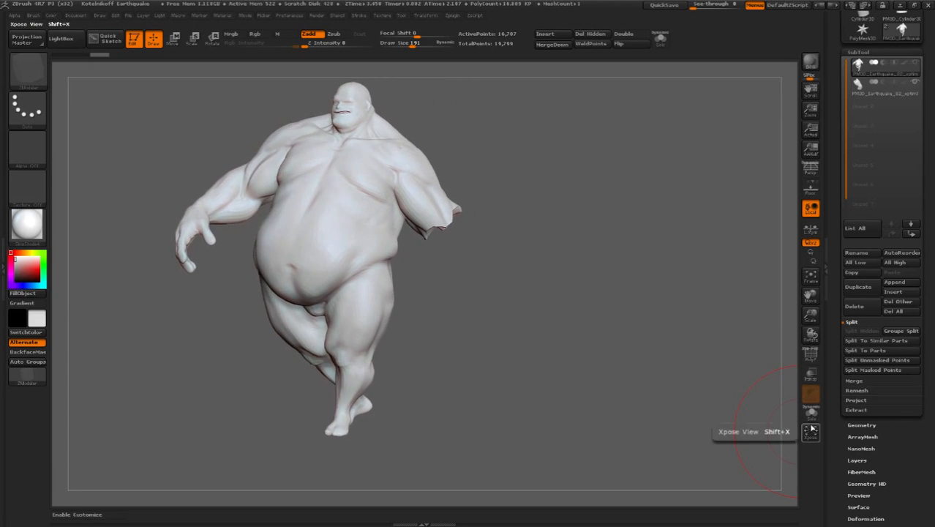
{"action": "mouse_move", "coordinate": [585, 373]}
{"action": "left_mouse_down"}
{"action": "mouse_move", "coordinate": [476, 345]}
{"action": "mouse_move", "coordinate": [610, 230]}
{"action": "mouse_move", "coordinate": [644, 304]}
{"action": "mouse_move", "coordinate": [610, 346]}
{"action": "mouse_move", "coordinate": [644, 344]}
{"action": "mouse_move", "coordinate": [664, 324]}
{"action": "mouse_move", "coordinate": [572, 294]}
{"action": "mouse_move", "coordinate": [547, 232]}
{"action": "mouse_move", "coordinate": [692, 220]}
{"action": "mouse_move", "coordinate": [513, 308]}
{"action": "mouse_move", "coordinate": [445, 301]}
{"action": "mouse_move", "coordinate": [538, 255]}
{"action": "mouse_move", "coordinate": [601, 376]}
{"action": "left_mouse_up"}
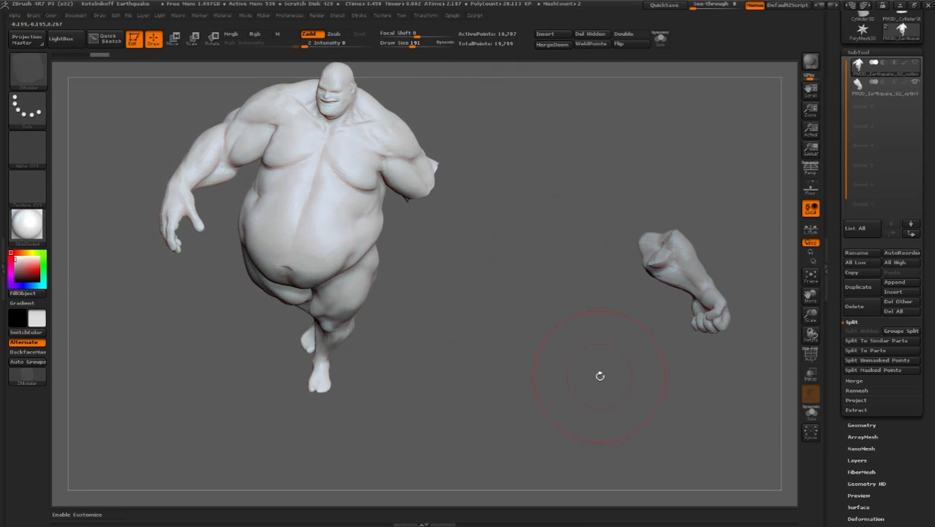
Collapse the Xpose view and examine the forearm's fit at the elbow from the back, side and front
{"action": "left_click", "coordinate": [814, 416]}
{"action": "left_click", "coordinate": [814, 417]}
{"action": "left_click", "coordinate": [814, 429]}
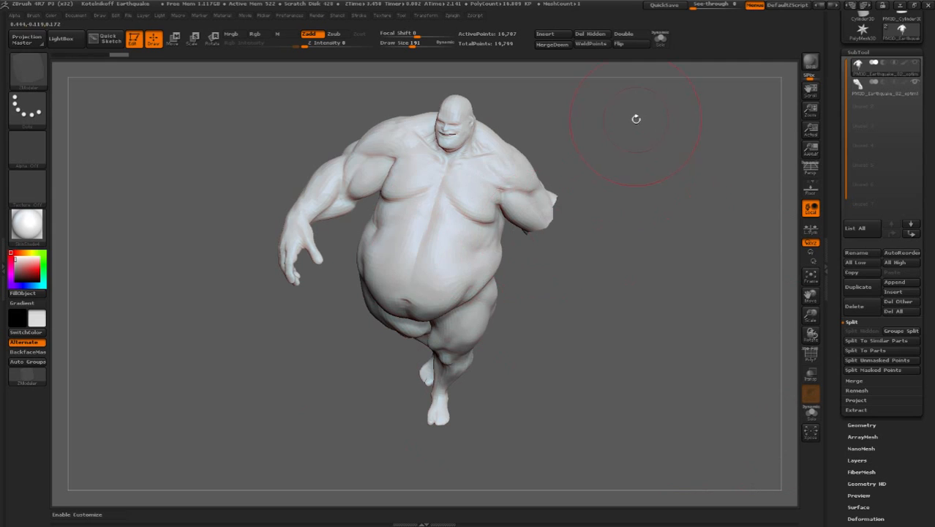
{"action": "left_click_drag", "start_coordinate": [636, 119], "coordinate": [580, 133]}
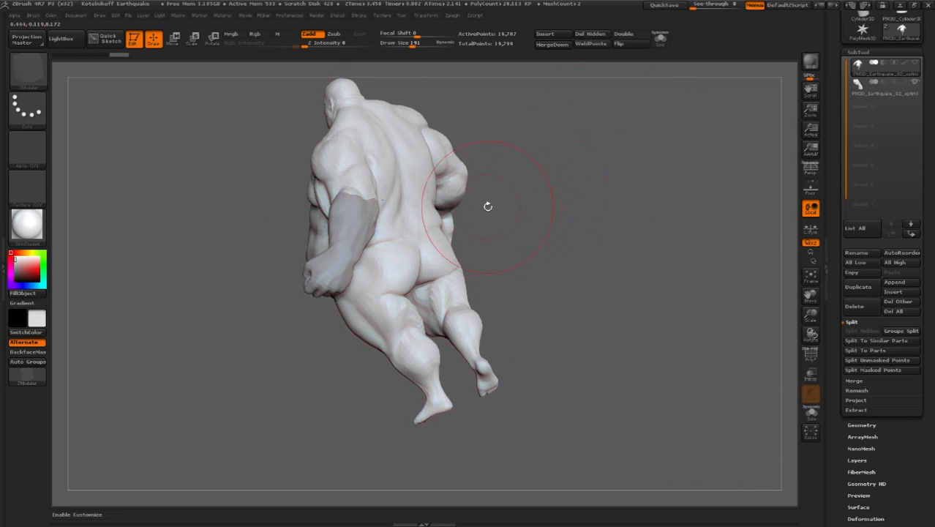
{"action": "mouse_move", "coordinate": [514, 201]}
{"action": "left_mouse_down"}
{"action": "mouse_move", "coordinate": [347, 234]}
{"action": "mouse_move", "coordinate": [299, 223]}
{"action": "mouse_move", "coordinate": [389, 258]}
{"action": "left_mouse_up"}
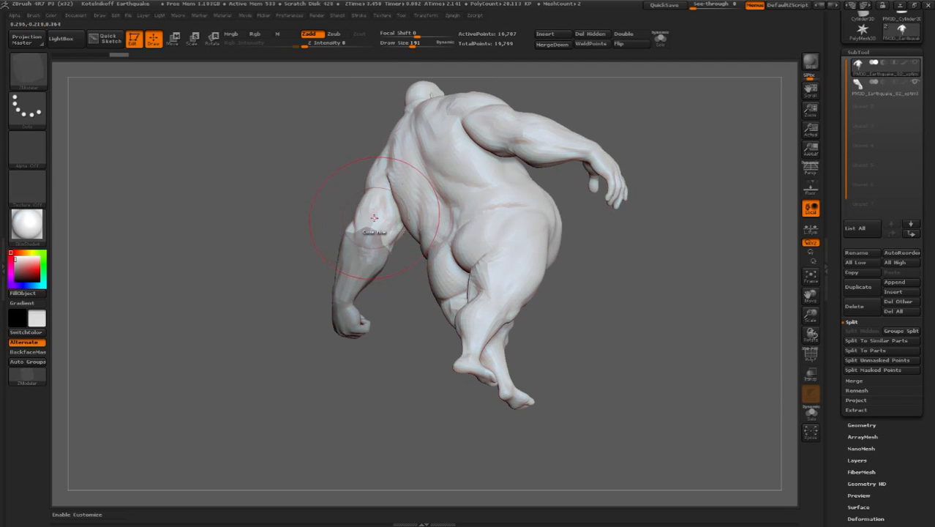
{"action": "mouse_move", "coordinate": [380, 236]}
{"action": "left_mouse_down"}
{"action": "mouse_move", "coordinate": [631, 234]}
{"action": "mouse_move", "coordinate": [630, 211]}
{"action": "mouse_move", "coordinate": [641, 252]}
{"action": "mouse_move", "coordinate": [641, 214]}
{"action": "mouse_move", "coordinate": [621, 229]}
{"action": "left_mouse_up"}
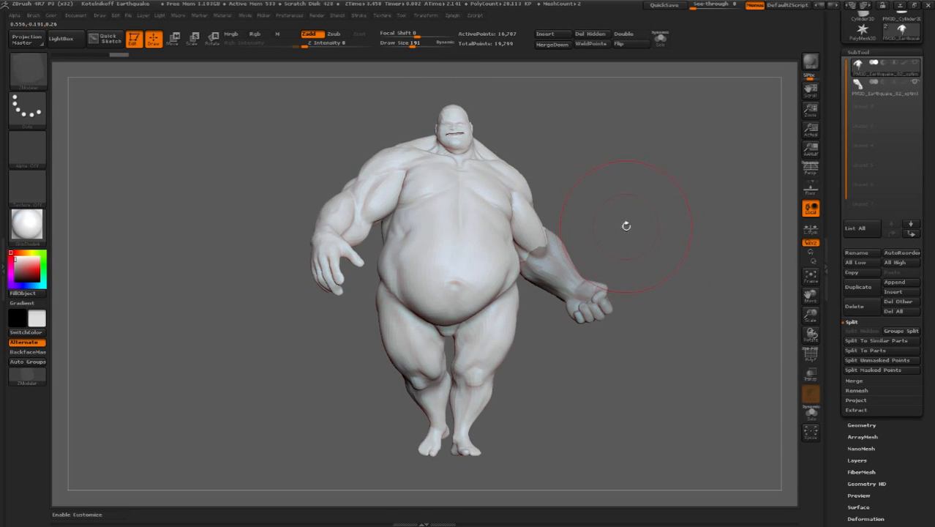